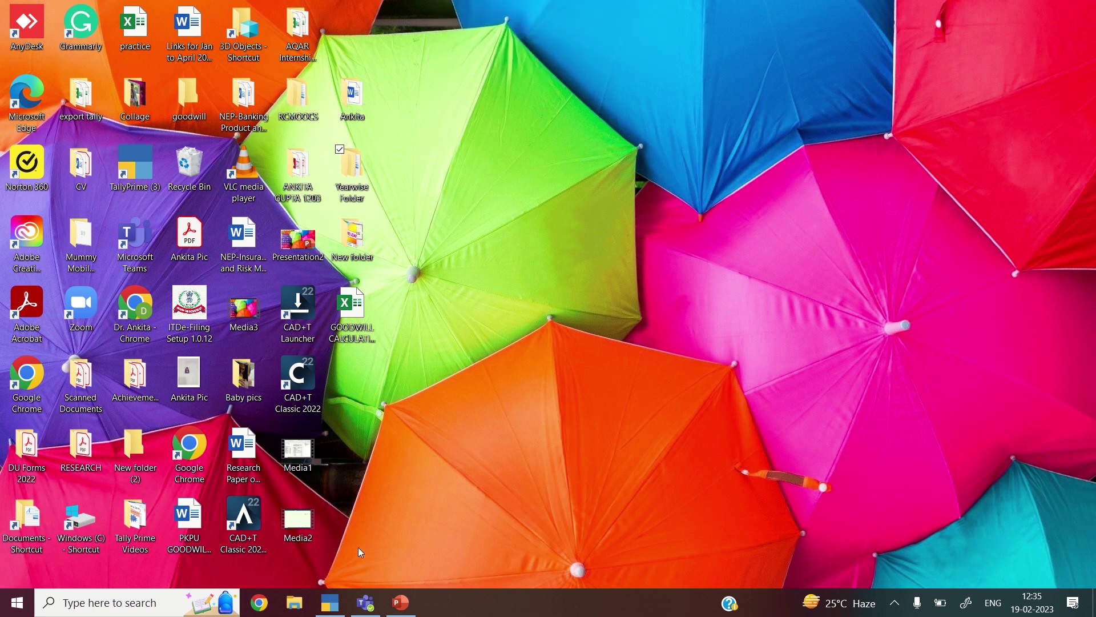
Dismiss the Norton LiveUpdate restart prompt over TallyPrime and return to the desktop
left_click(321, 610)
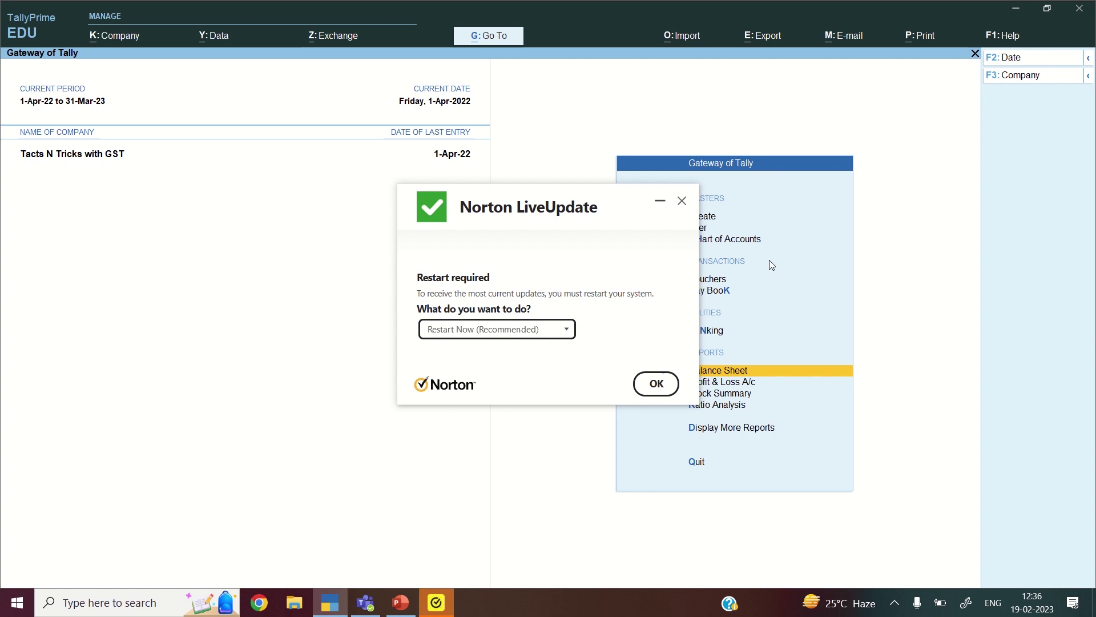
left_click(683, 201)
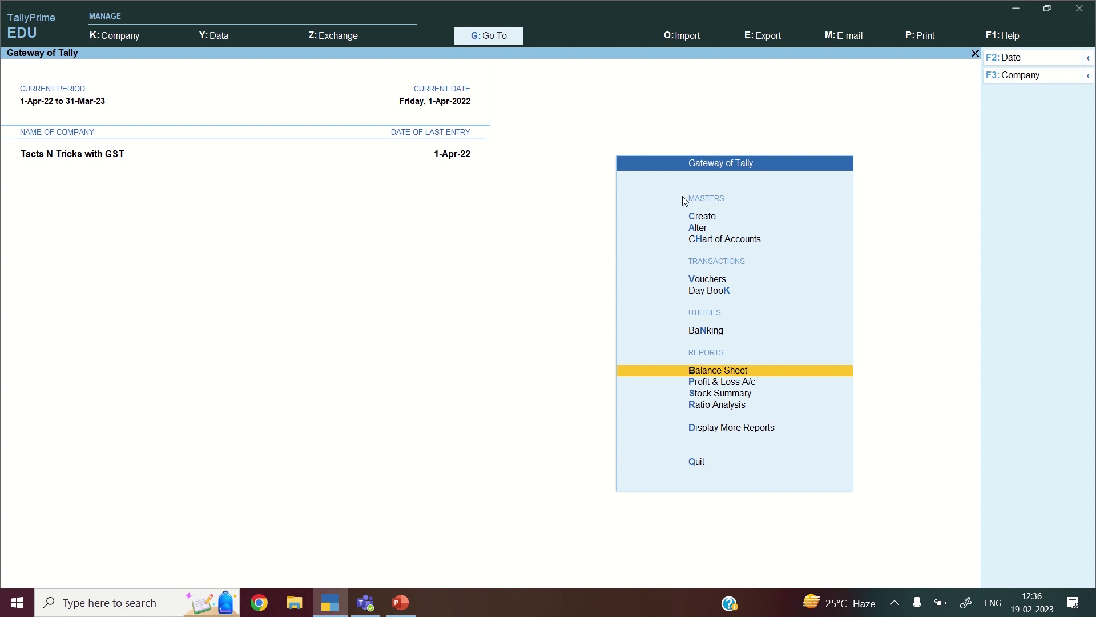
left_click(1016, 9)
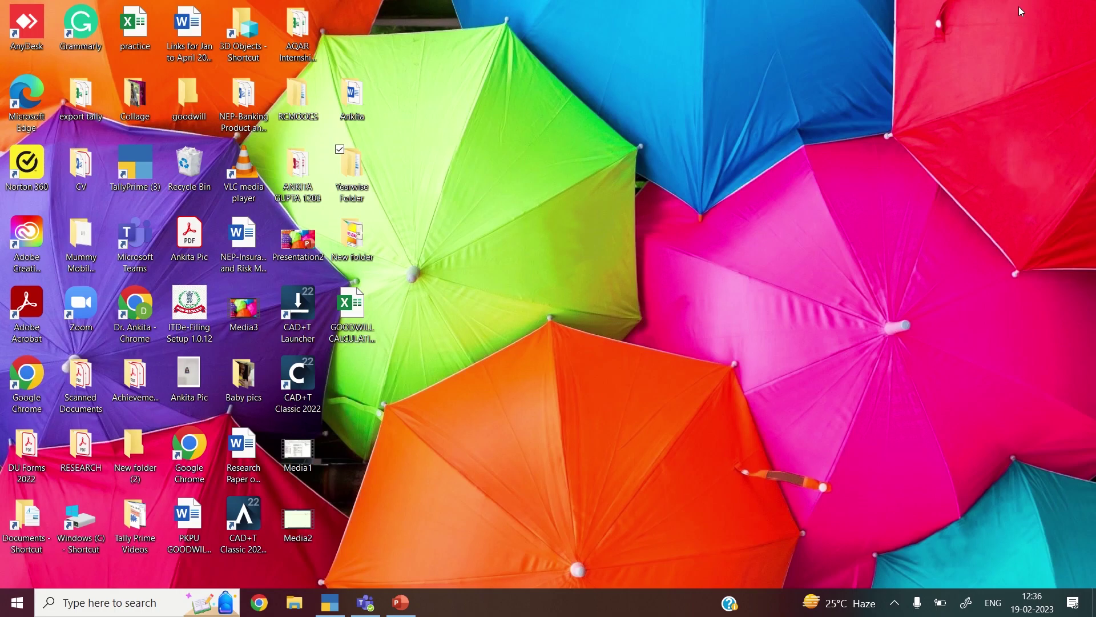
Create a new folder on the desktop and name it Tally Files
right_click(354, 382)
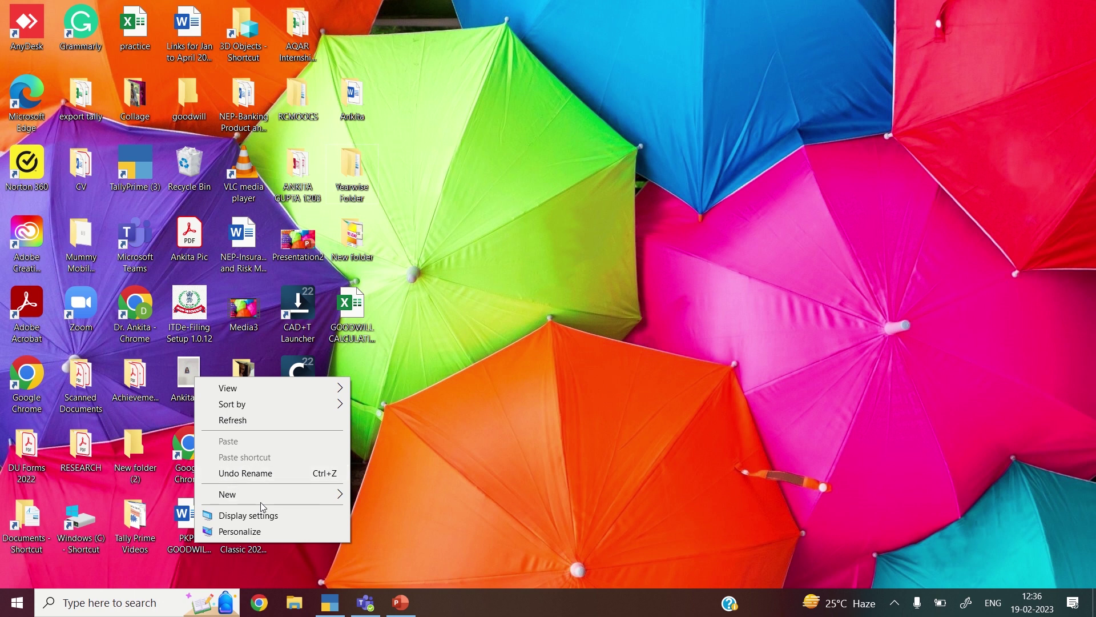
mouse_move(279, 494)
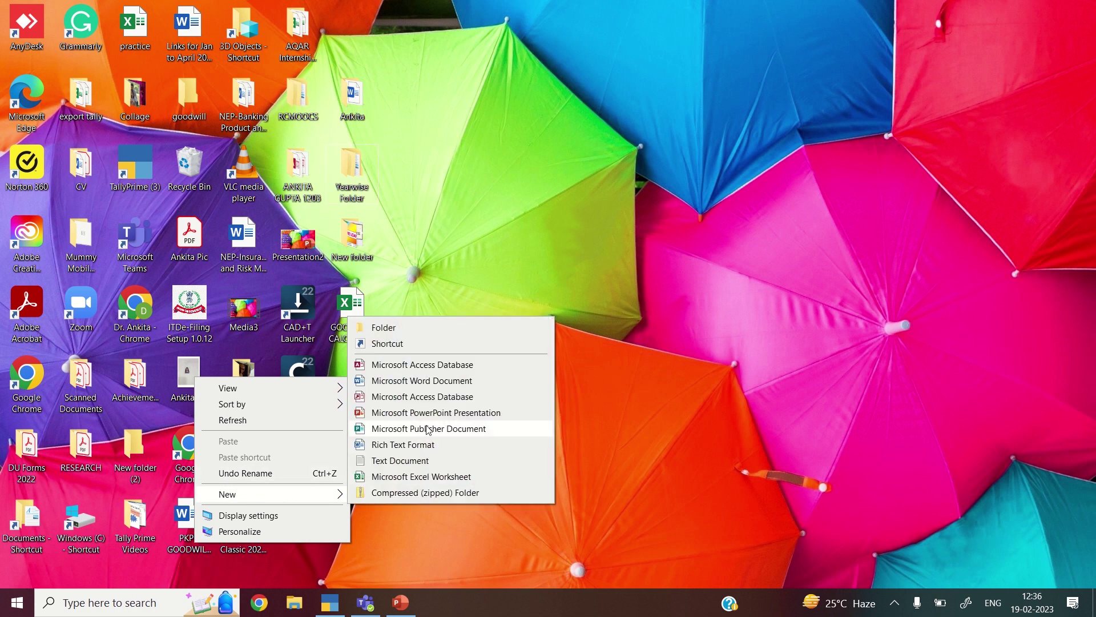
left_click(435, 327)
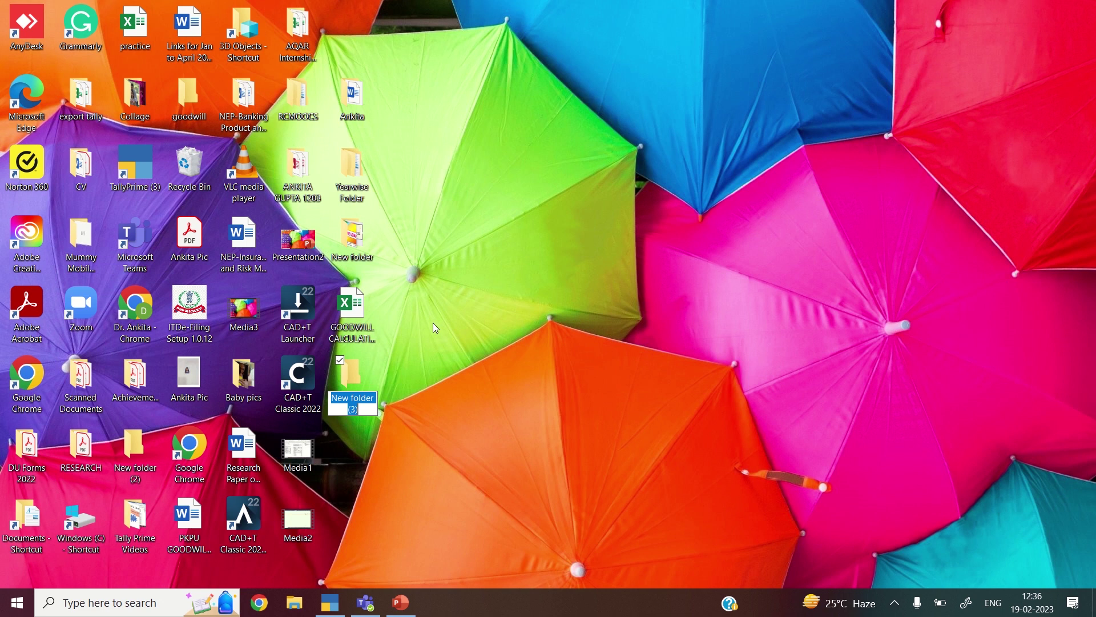
type("Tall")
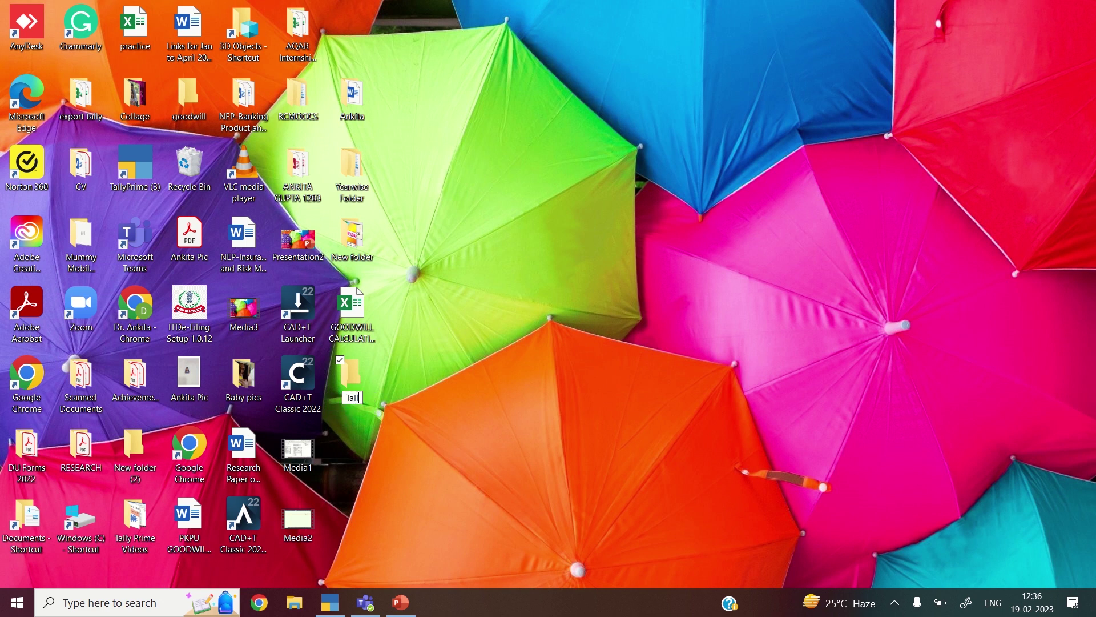
type("y Files")
key("Return")
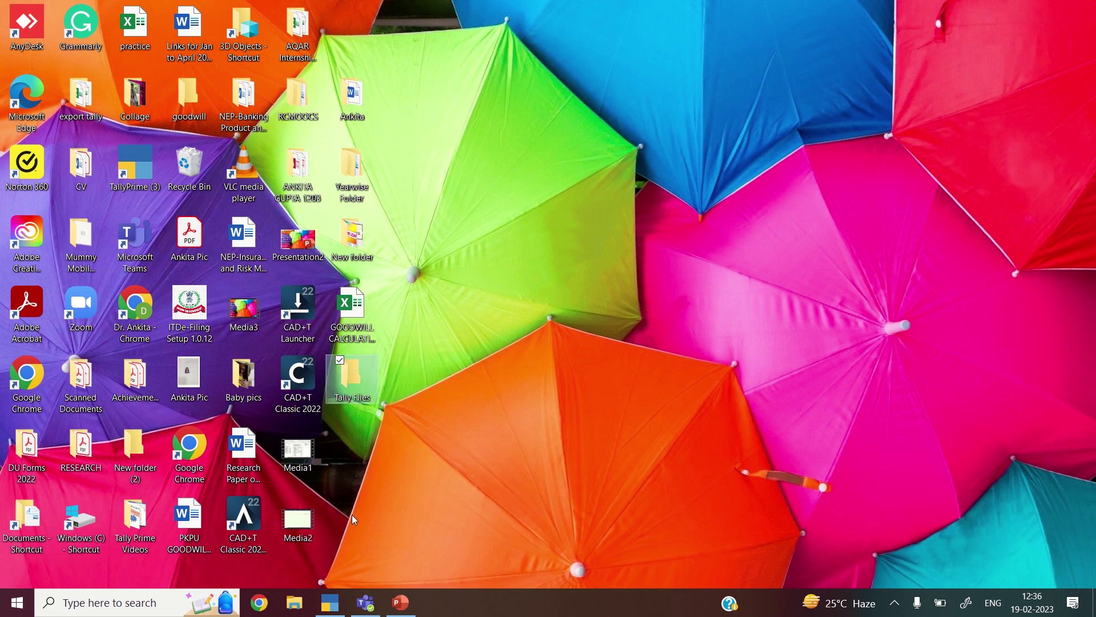
Switch to TallyPrime and open the Balance Sheet in detailed view
left_click(337, 604)
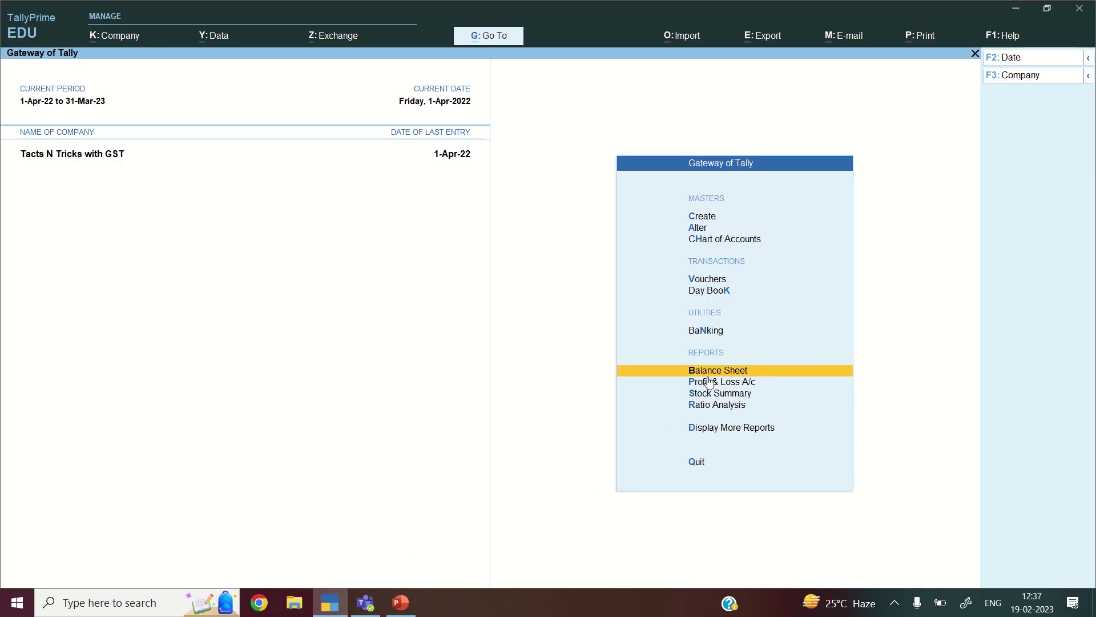
left_click(730, 372)
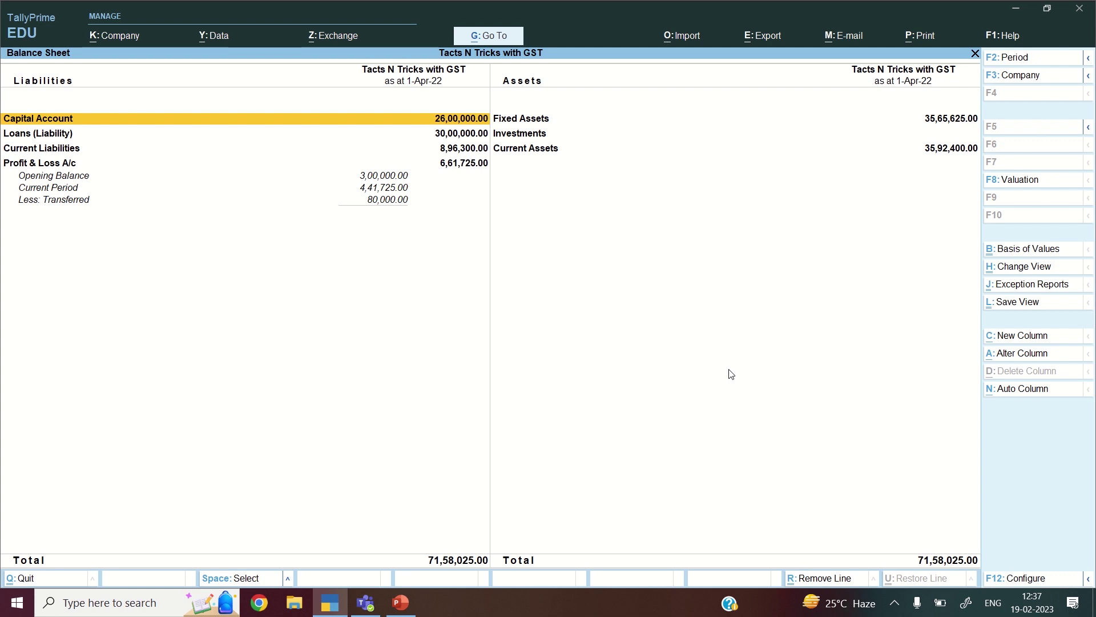
key("alt")
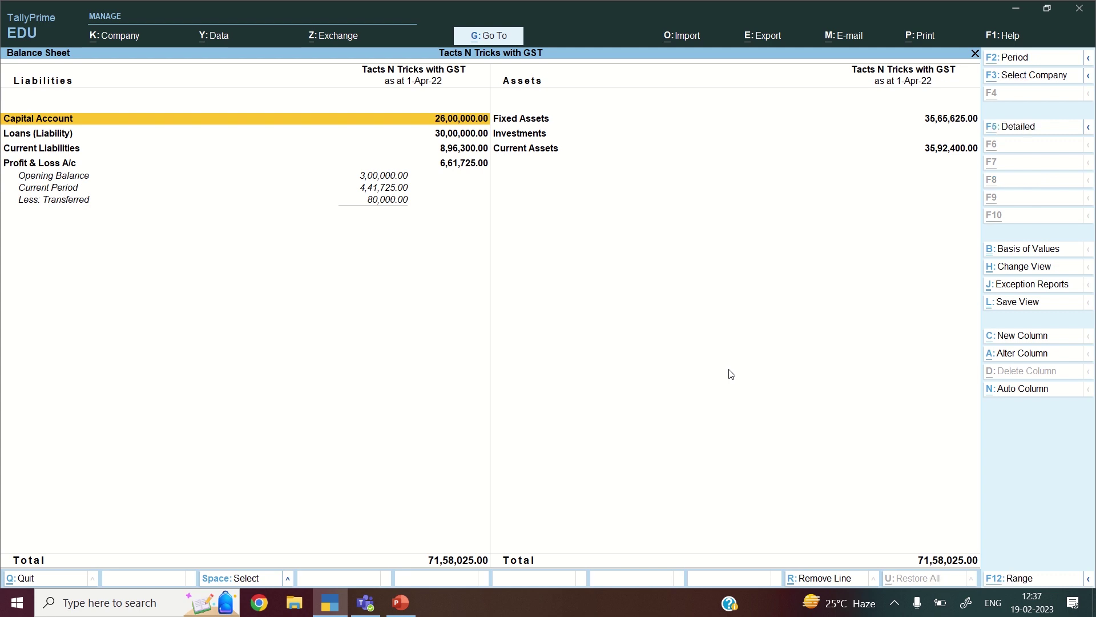
key("alt+F5")
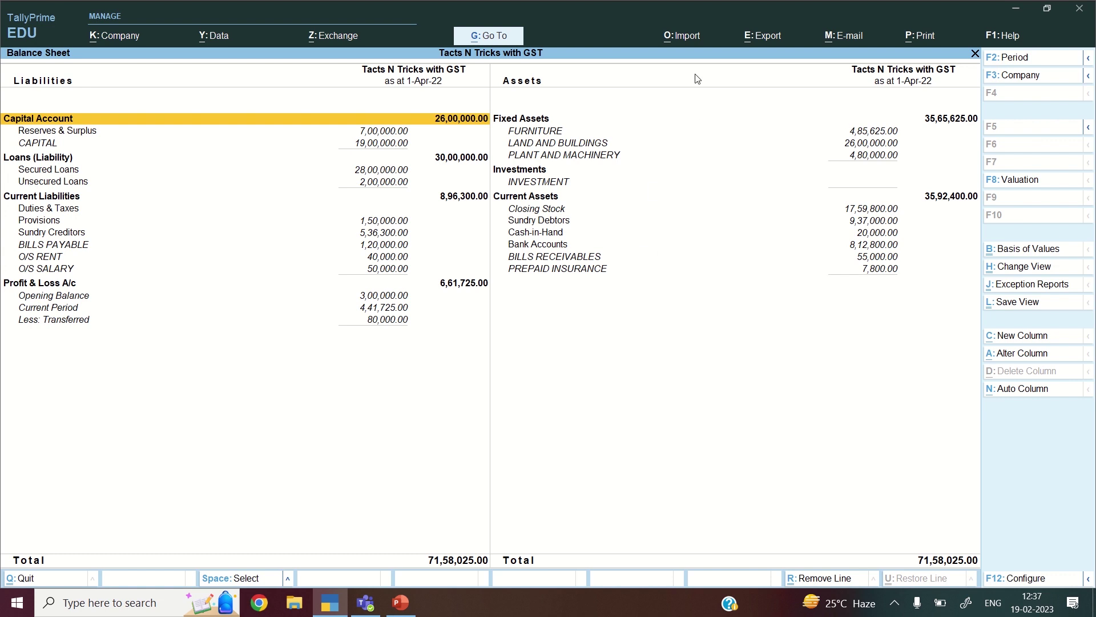
Start exporting the current Balance Sheet report and open its export configuration
left_click(760, 39)
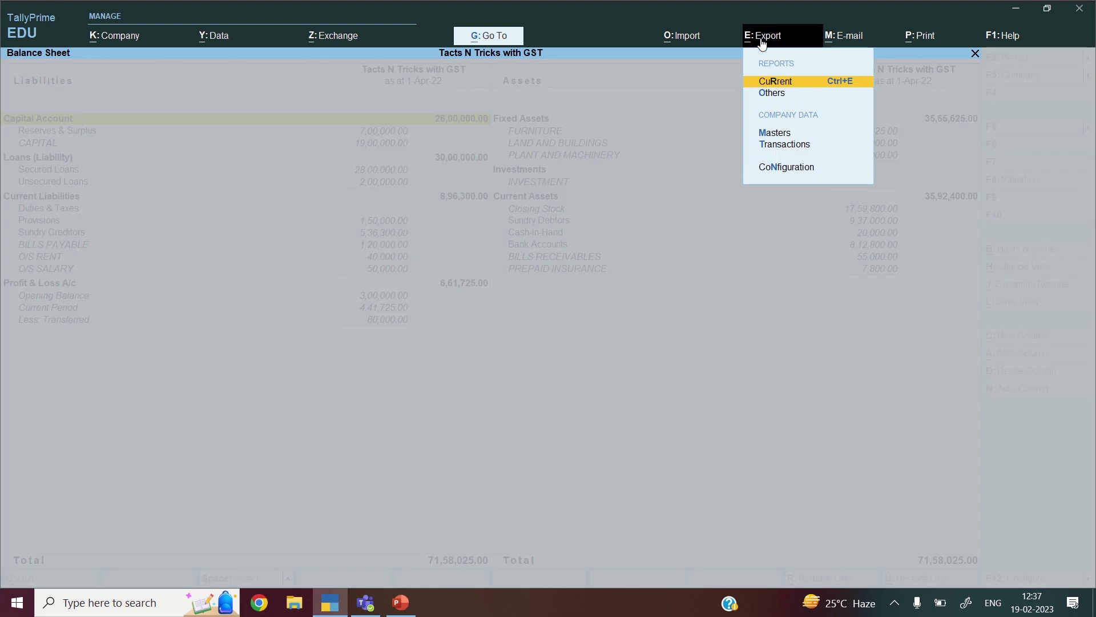
left_click(821, 82)
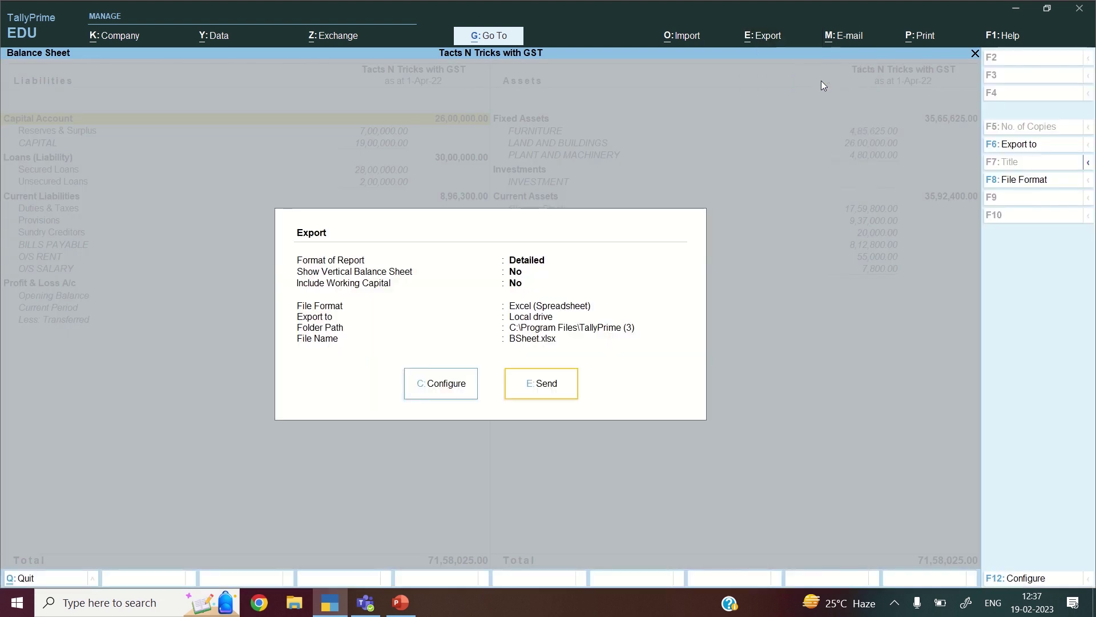
left_click(455, 383)
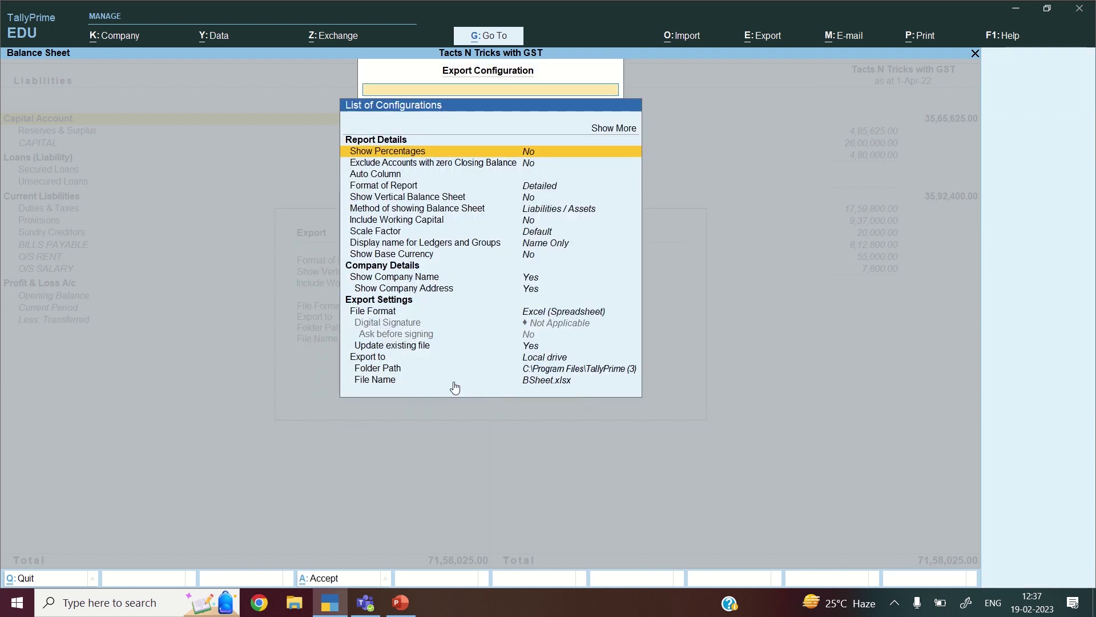
Examine the report details and company details options in the export configuration
key("Down")
key("Down")
key("Down")
key("Down")
key("Down")
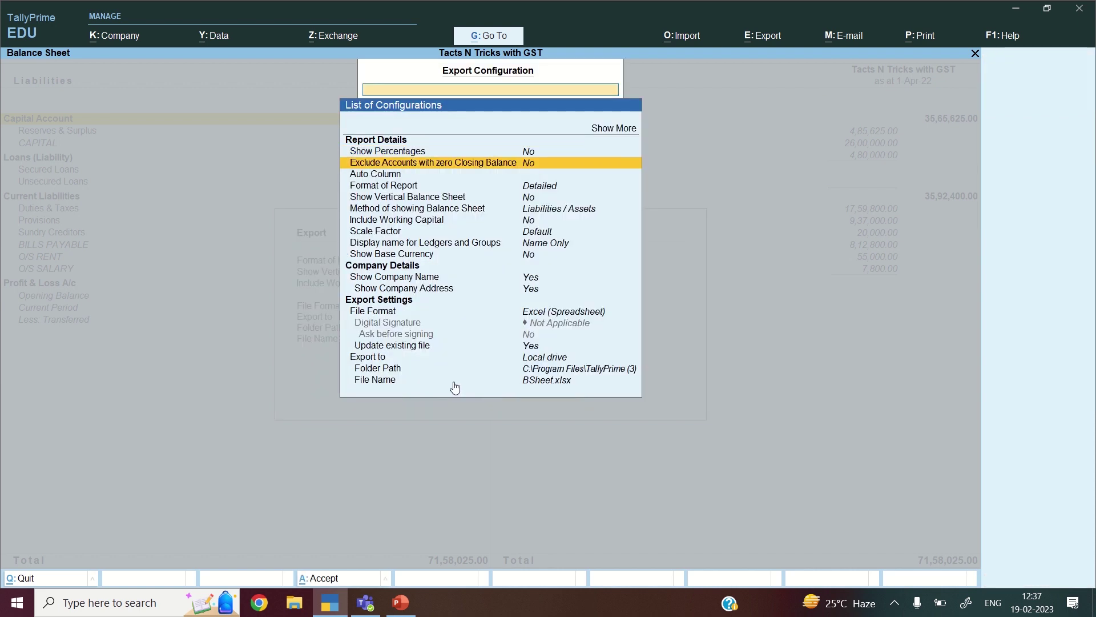
key("Down")
key("Down")
key("Down")
key("Down")
key("Down")
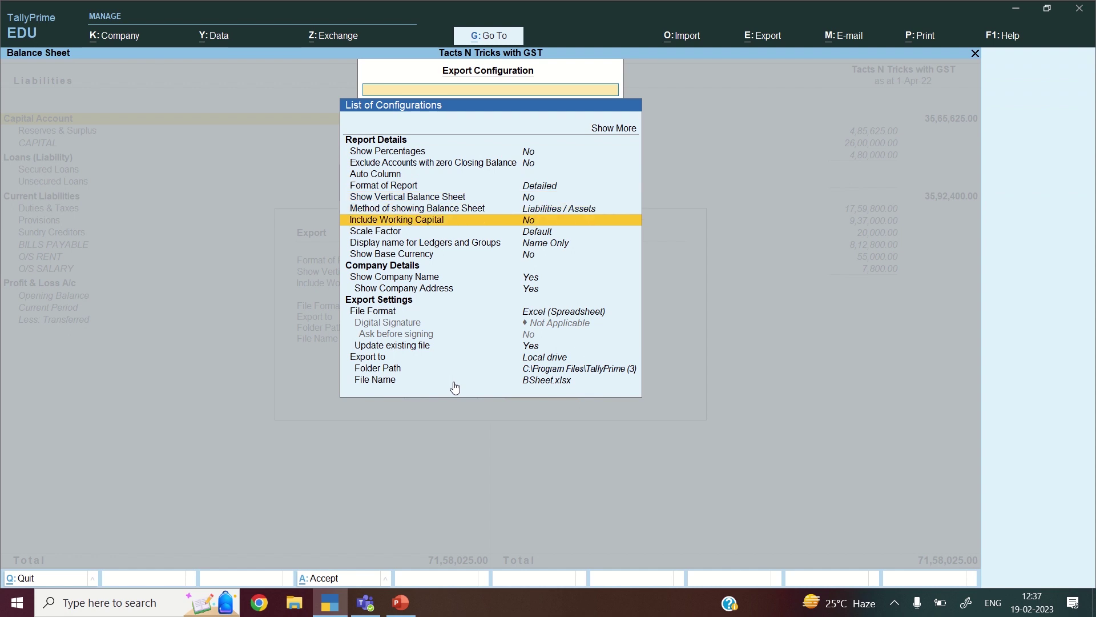
key("Down")
key("Down")
key("Down")
key("Down")
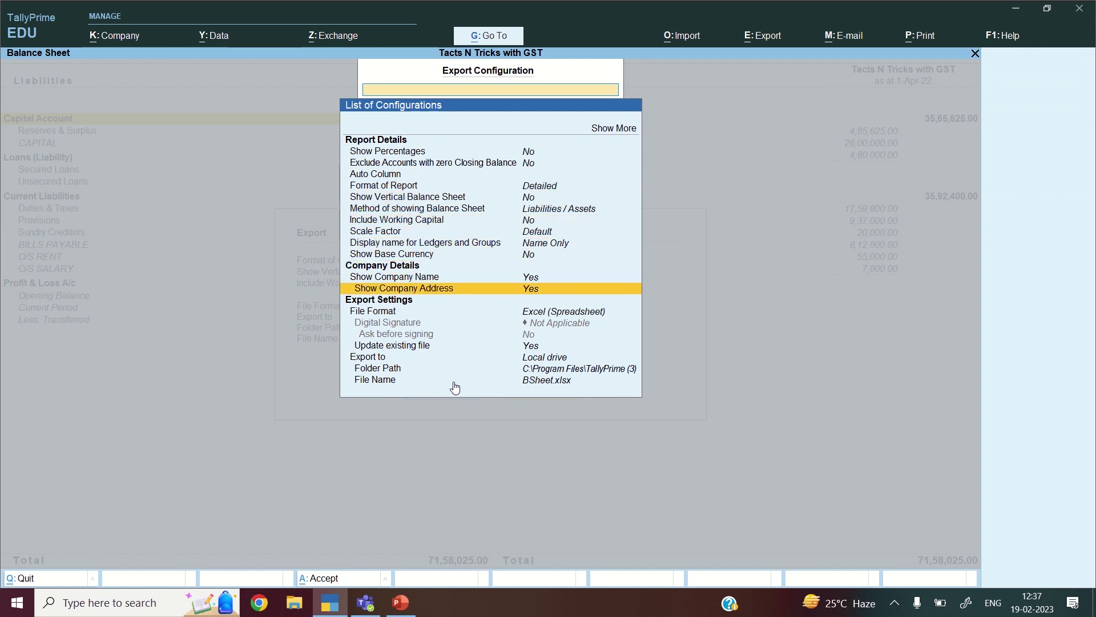
Choose Excel (Spreadsheet) as the file format for the export
left_click(520, 313)
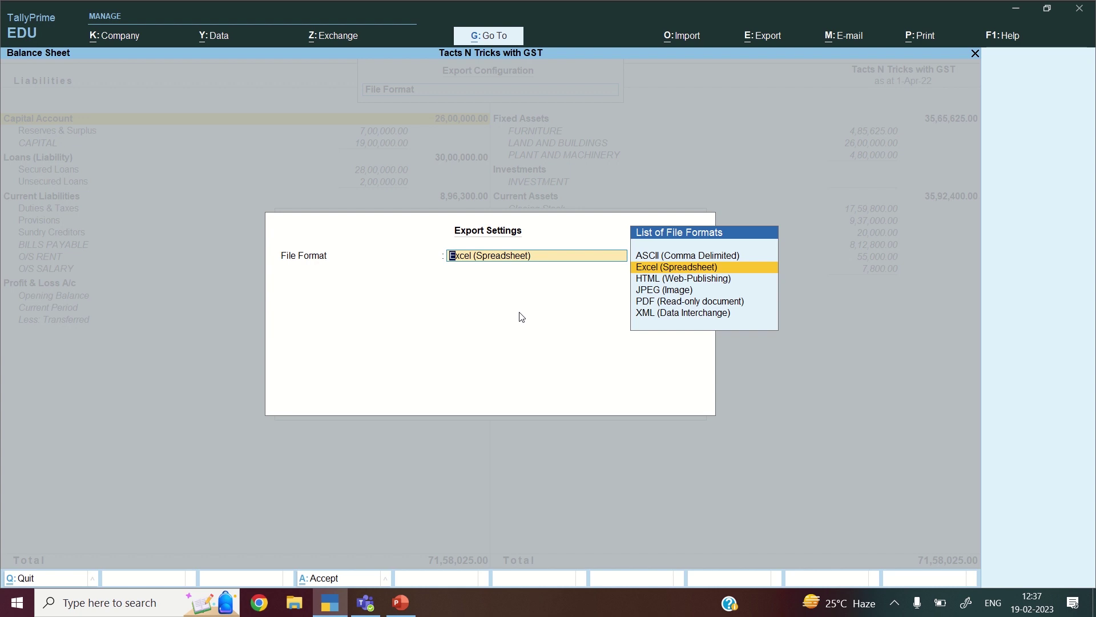
key("Down")
key("Down")
key("Down")
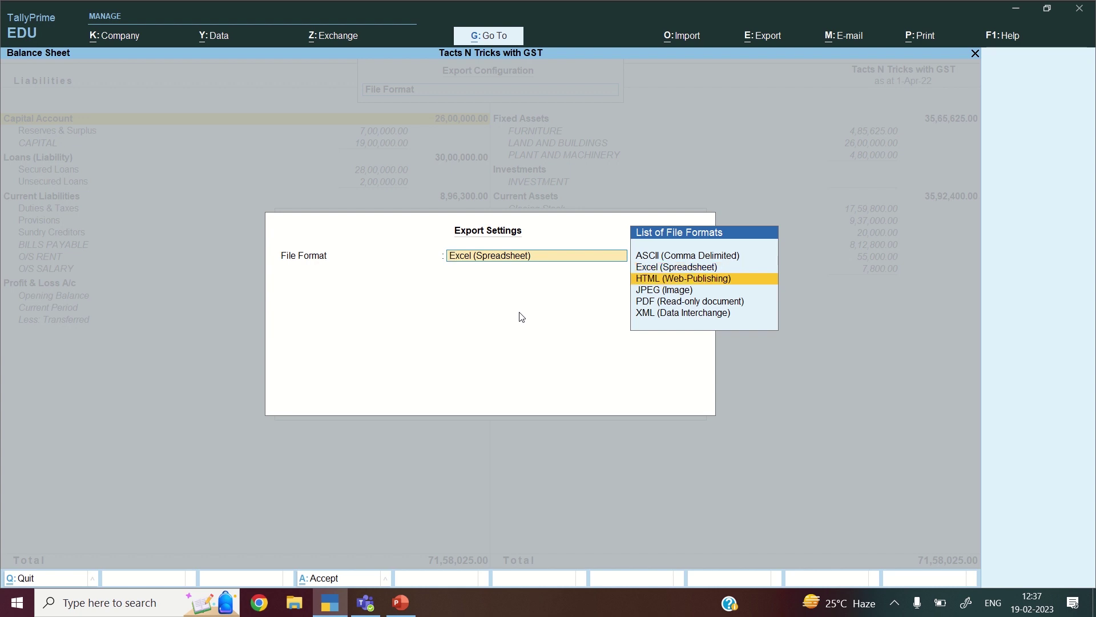
key("Down")
key("Up")
key("Up")
key("Up")
key("Up")
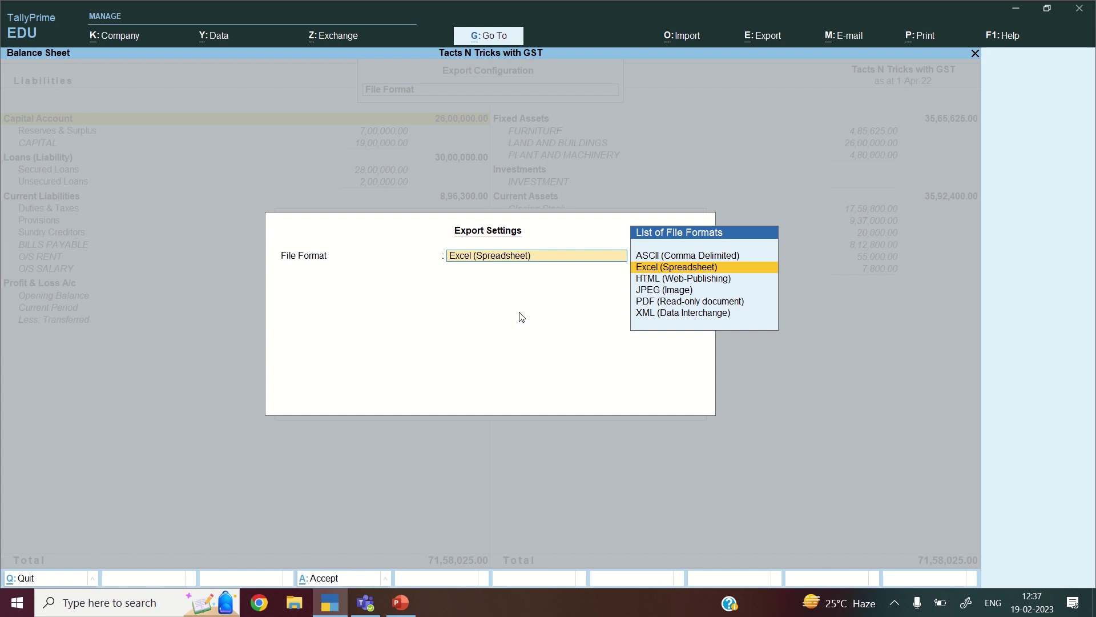
key("Return")
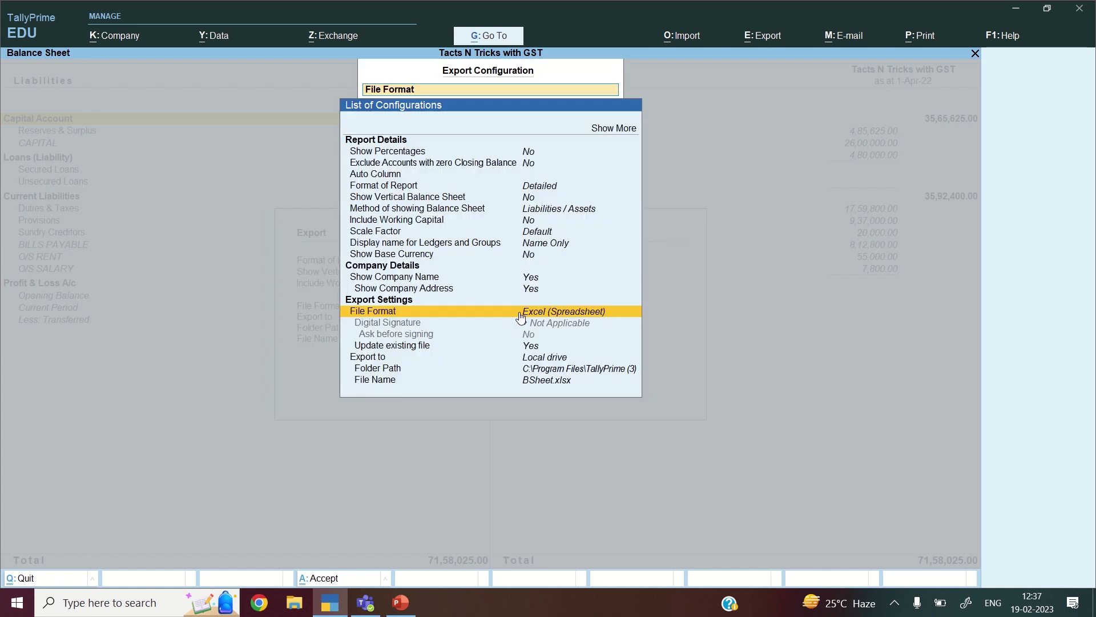
Set the export location to Local drive and browse to the Desktop folder for the folder path
key("Down")
key("Down")
key("Down")
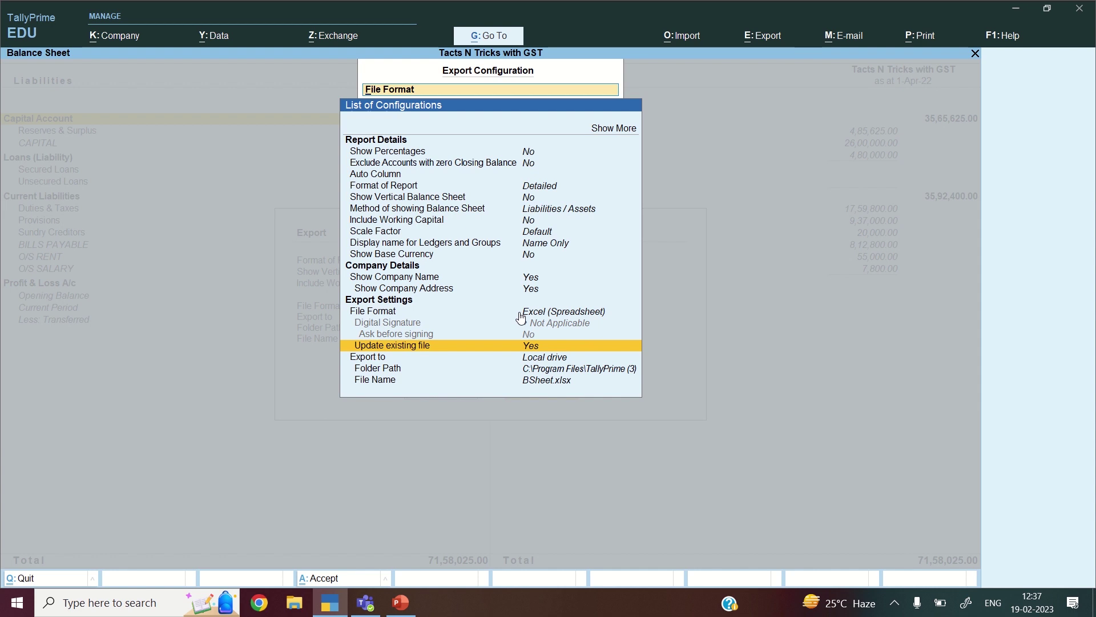
key("Down")
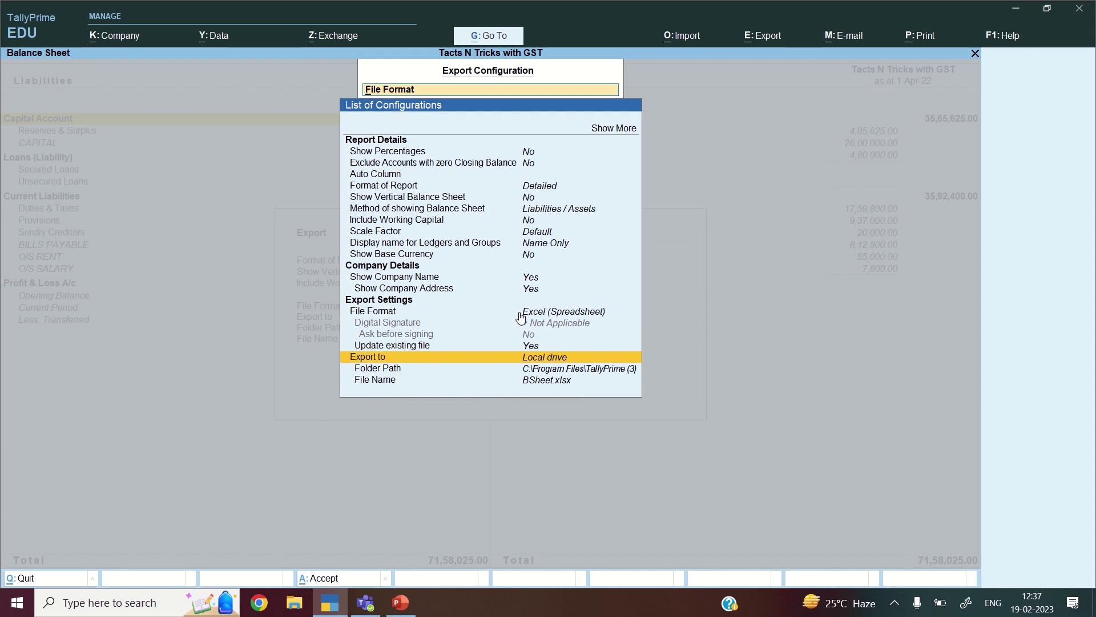
key("Return")
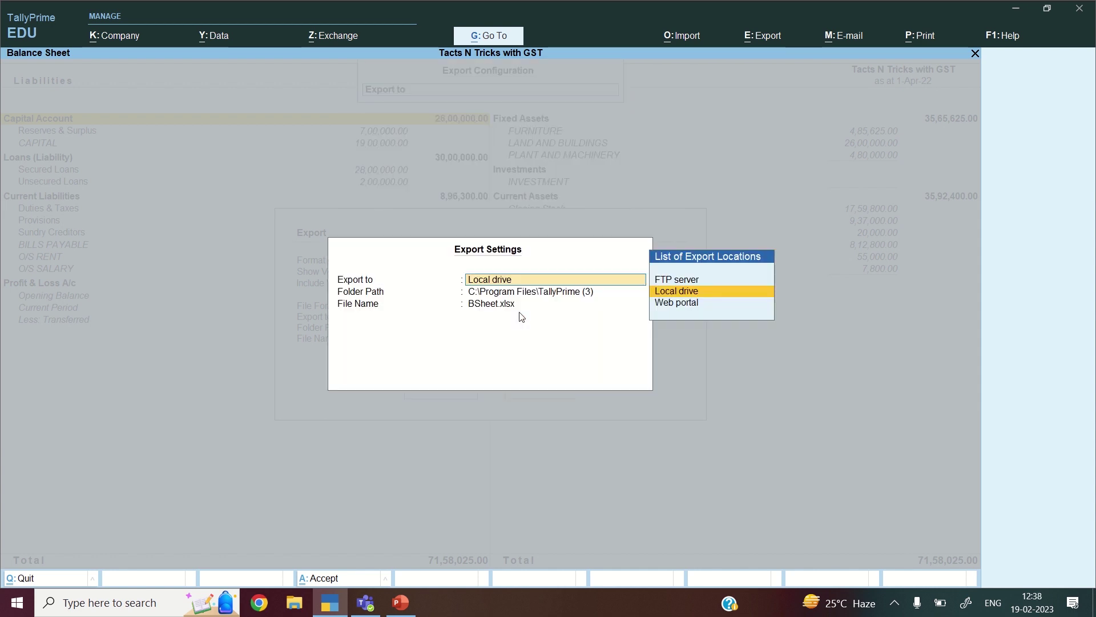
key("Return")
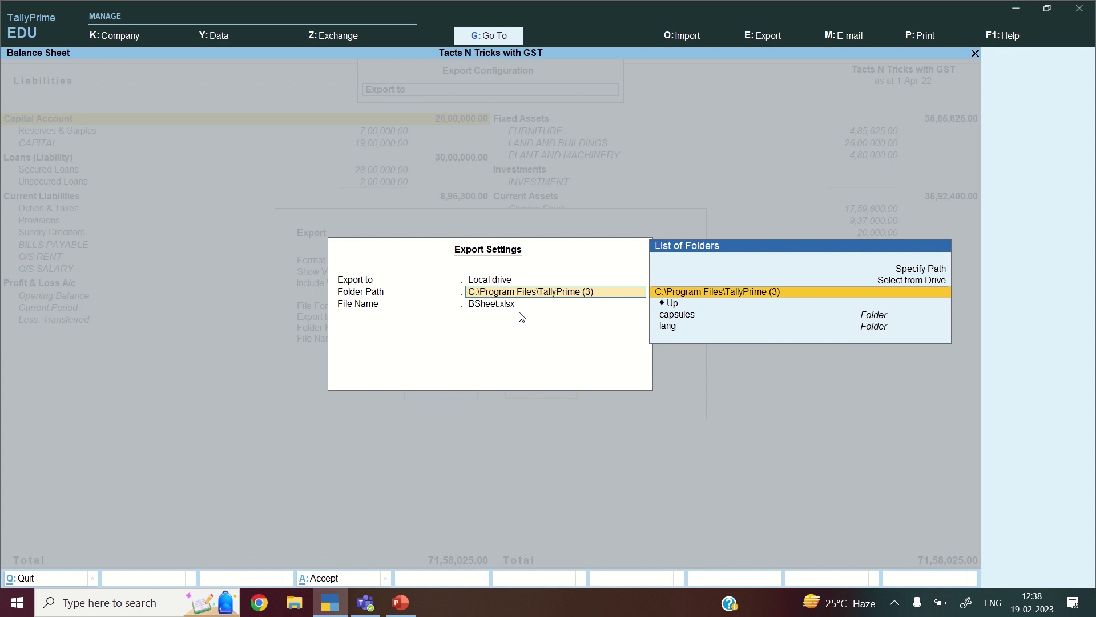
key("Up")
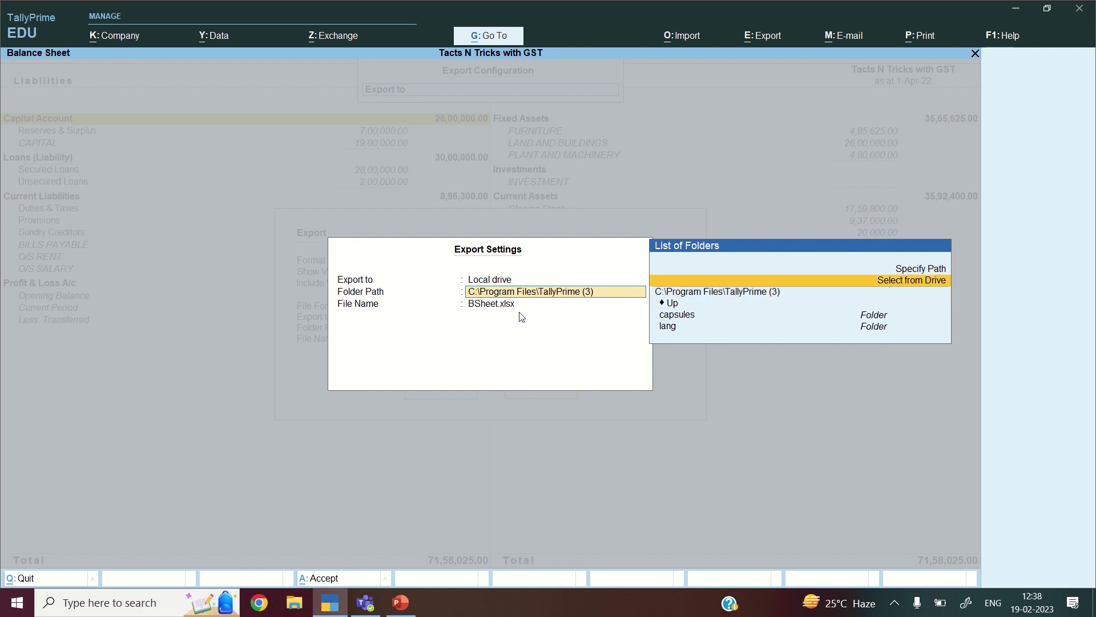
left_click(934, 285)
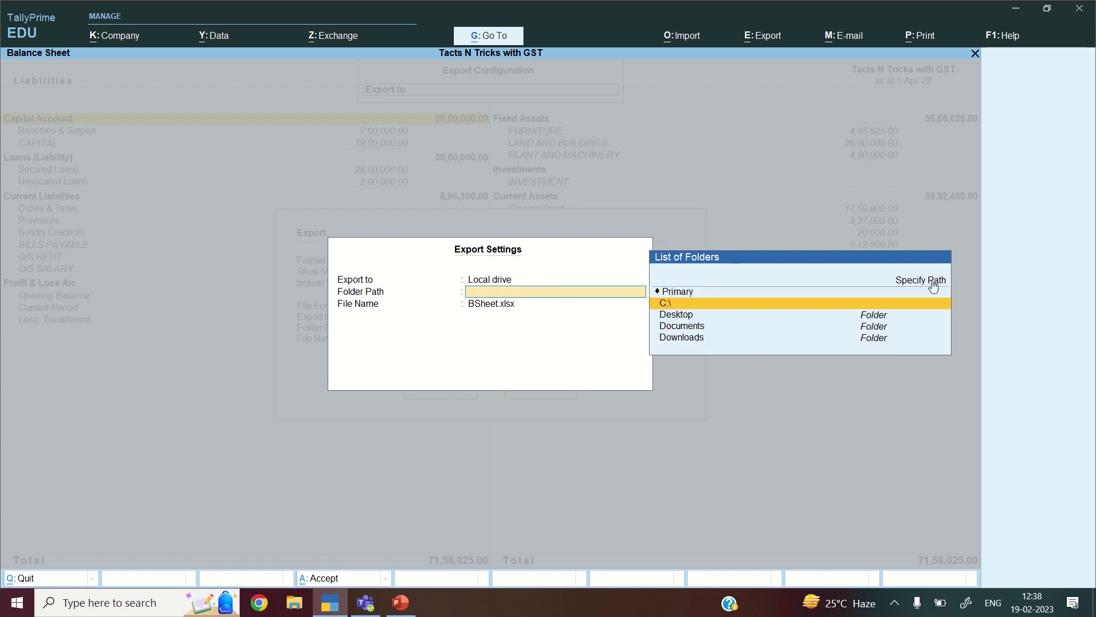
left_click(928, 317)
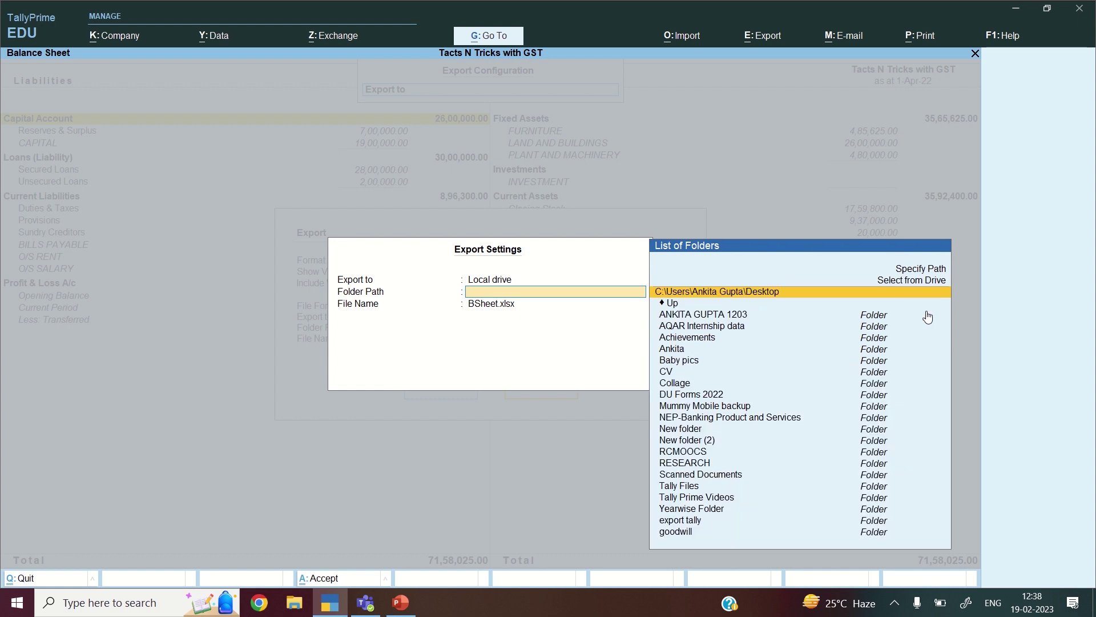
Choose the desktop's Tally Files folder as the export folder path and accept BSheet.xlsx as the file name
key("Down")
key("Down")
key("Down")
key("Down")
key("Down")
key("Down")
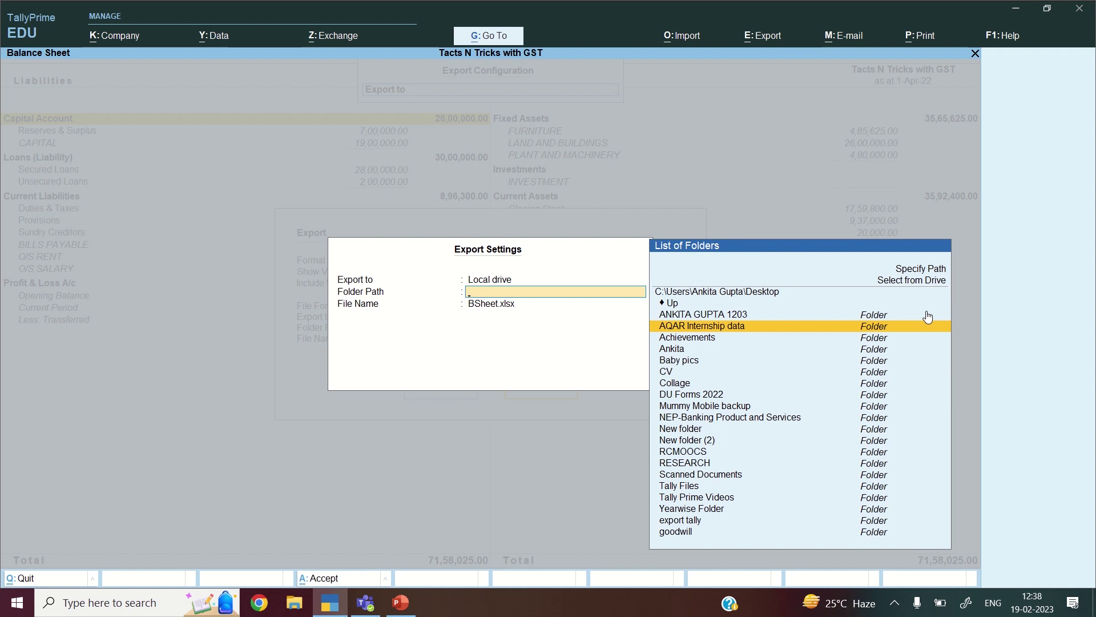
key("Down")
key("Down")
key("Down")
key("Down")
key("Down")
key("Down")
key("Down")
key("Down")
key("Down")
key("Down")
key("Down")
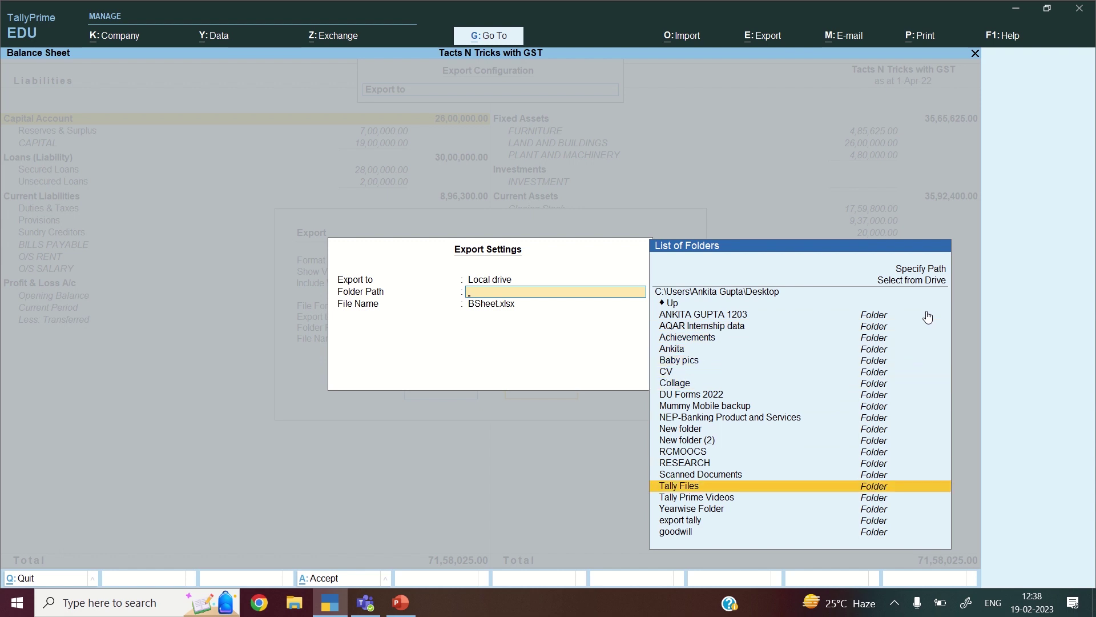
key("Return")
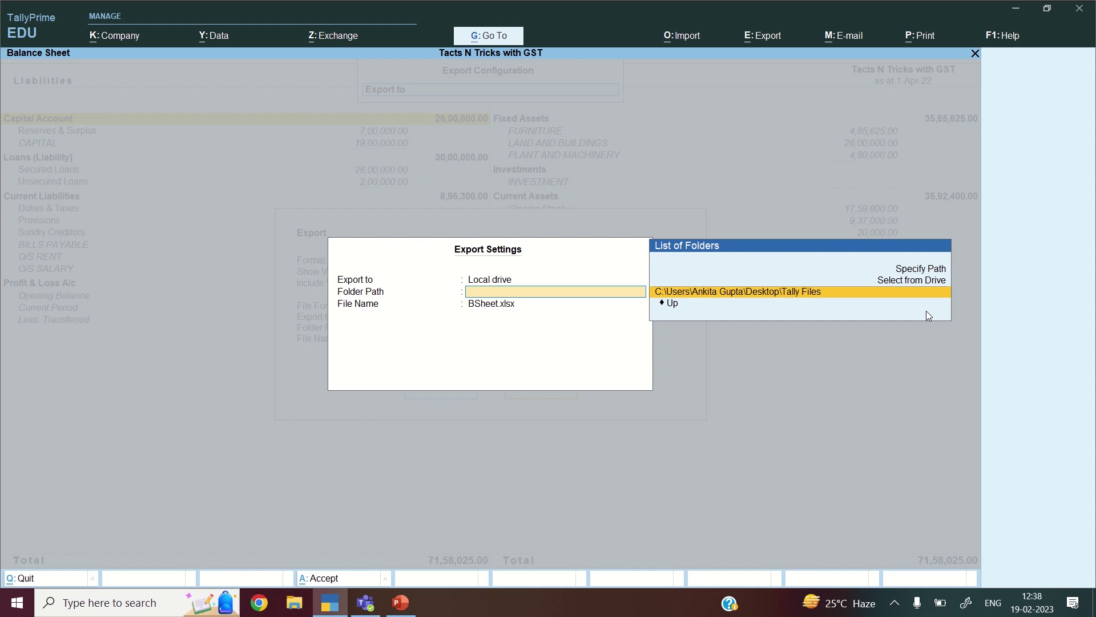
key("Return")
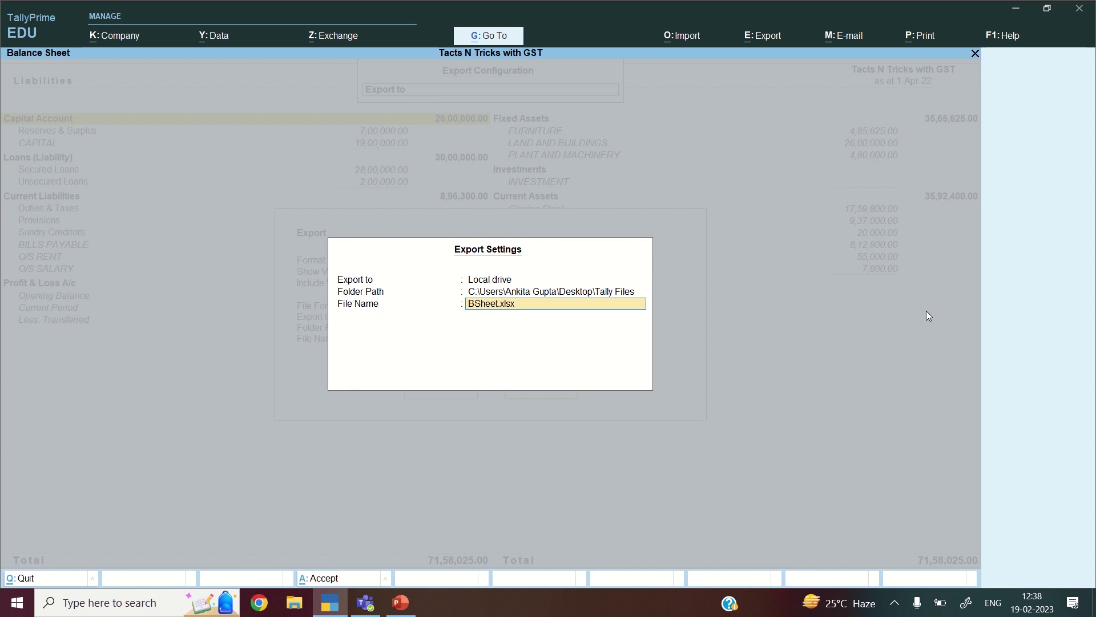
key("Return")
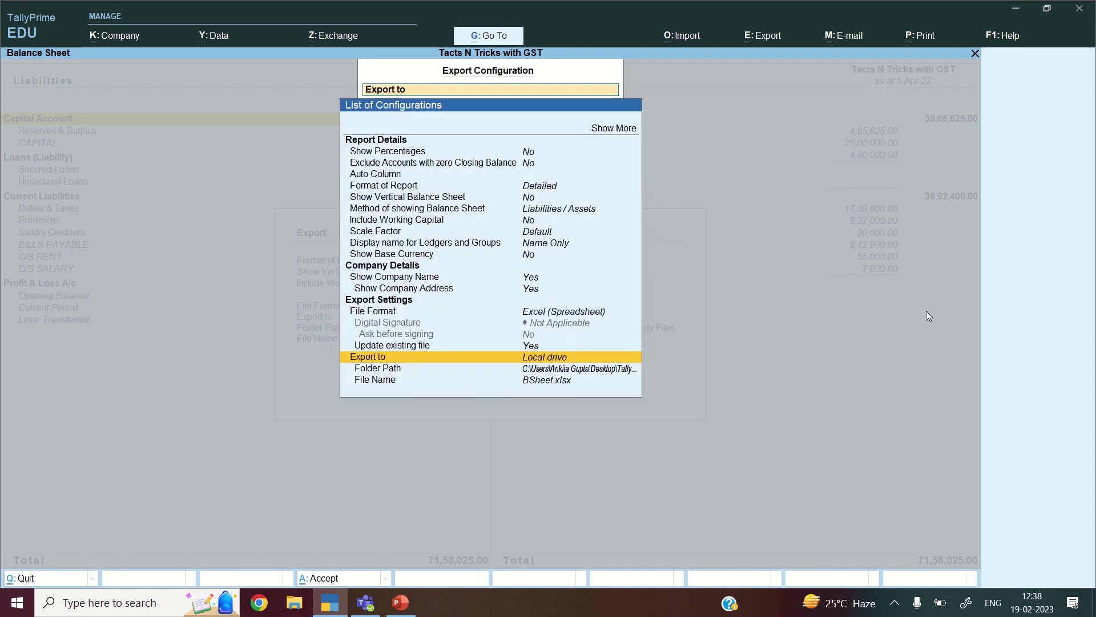
key("Down")
key("Down")
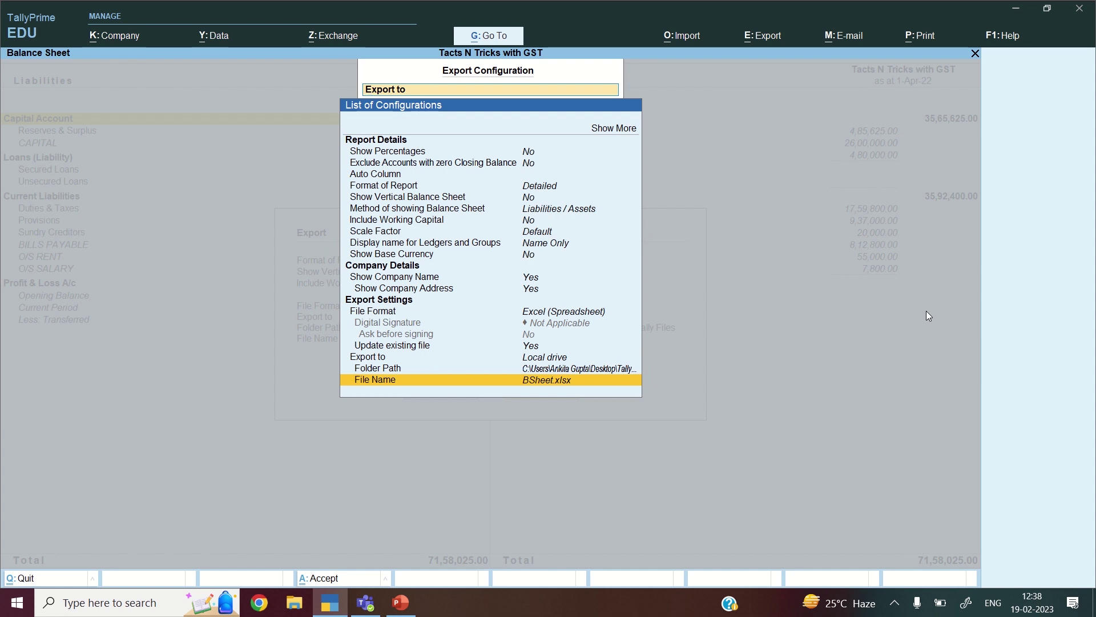
Close the export configuration and export the detailed Balance Sheet as the Excel file BSheet.xlsx
key("Up")
key("Up")
key("Escape")
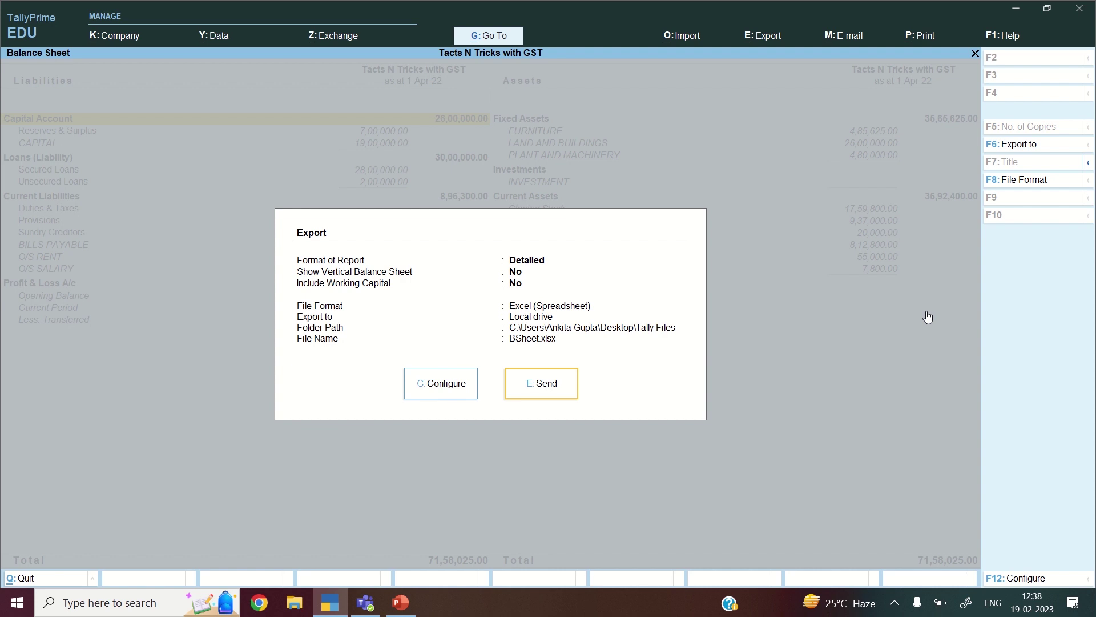
left_click(547, 382)
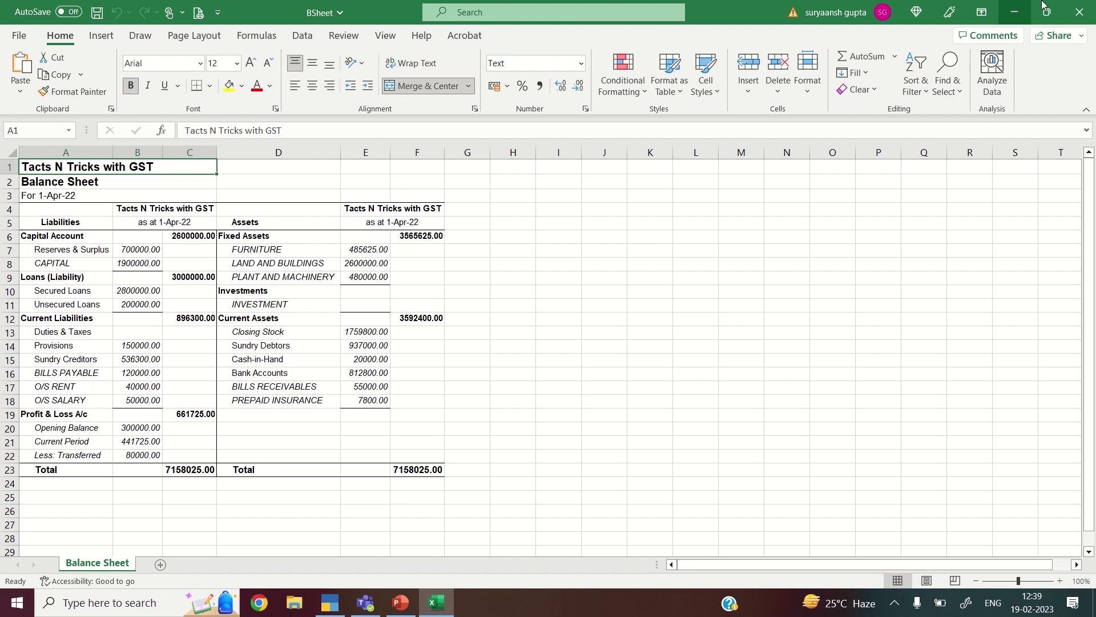
Minimize the open windows and open the desktop's Tally Files folder to check for the exported Balance Sheet file
left_click(1015, 20)
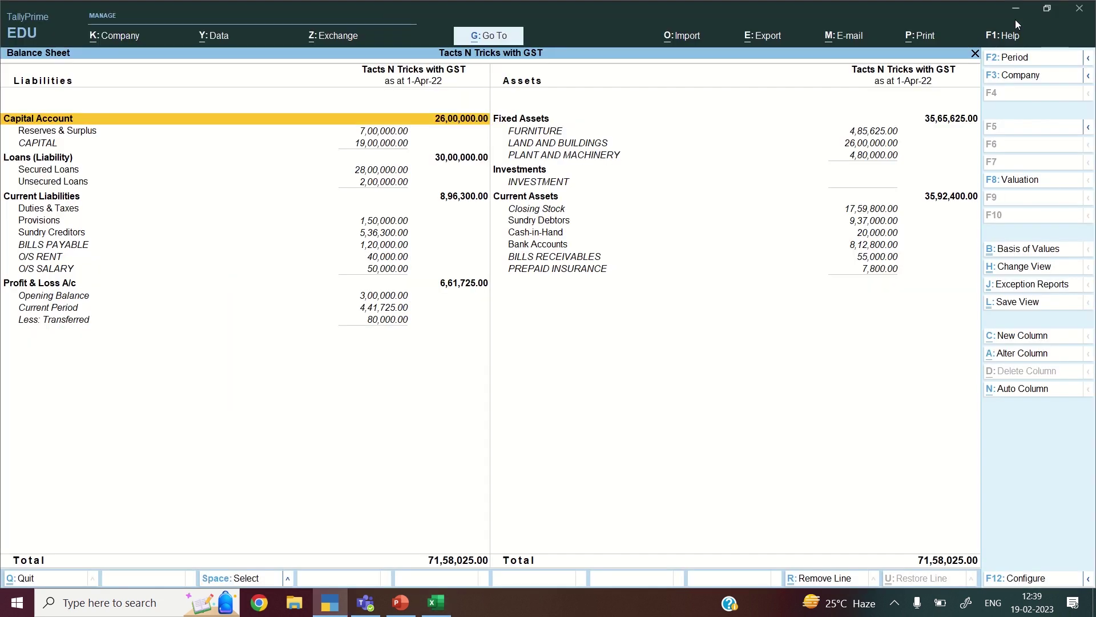
left_click(1018, 13)
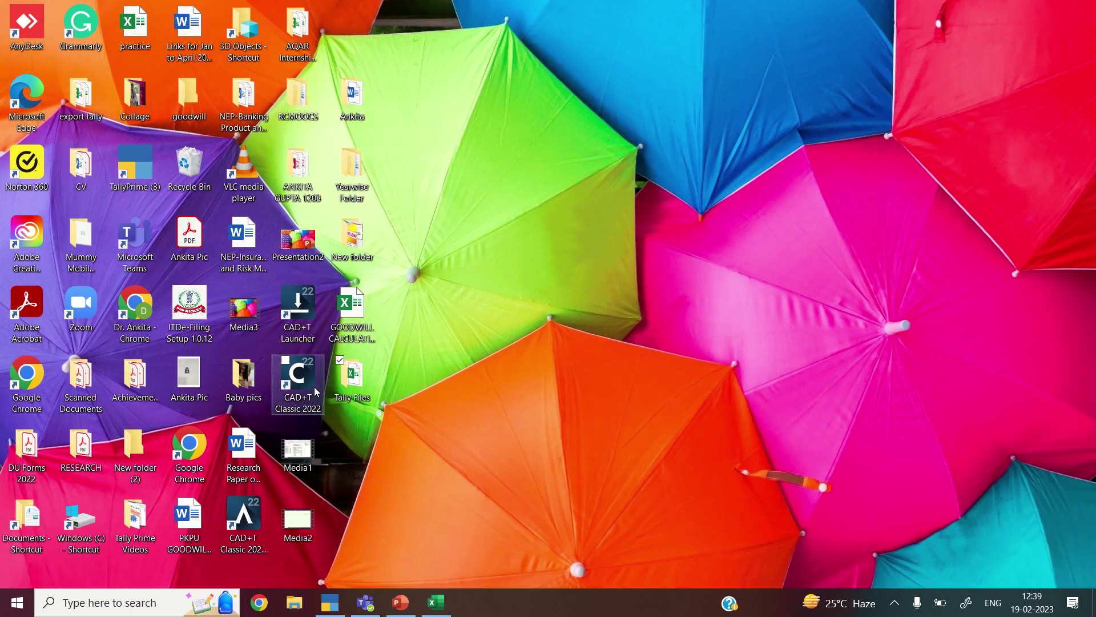
double_click(356, 393)
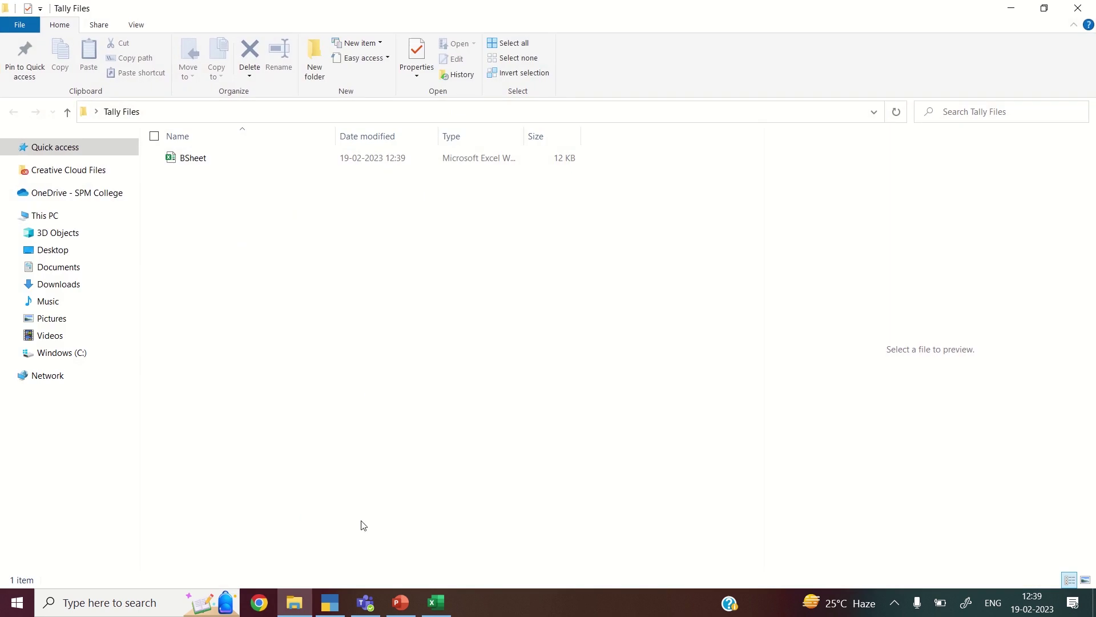
Switch back to TallyPrime and open the Profit & Loss A/c report in detailed format
left_click(329, 604)
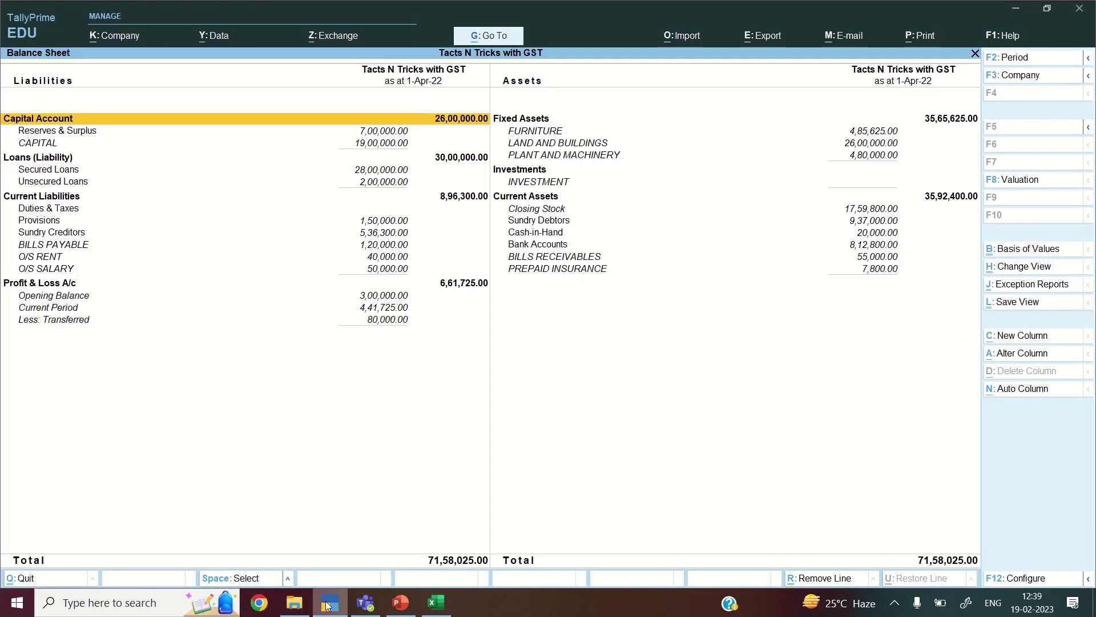
key("Escape")
key("Down")
key("Return")
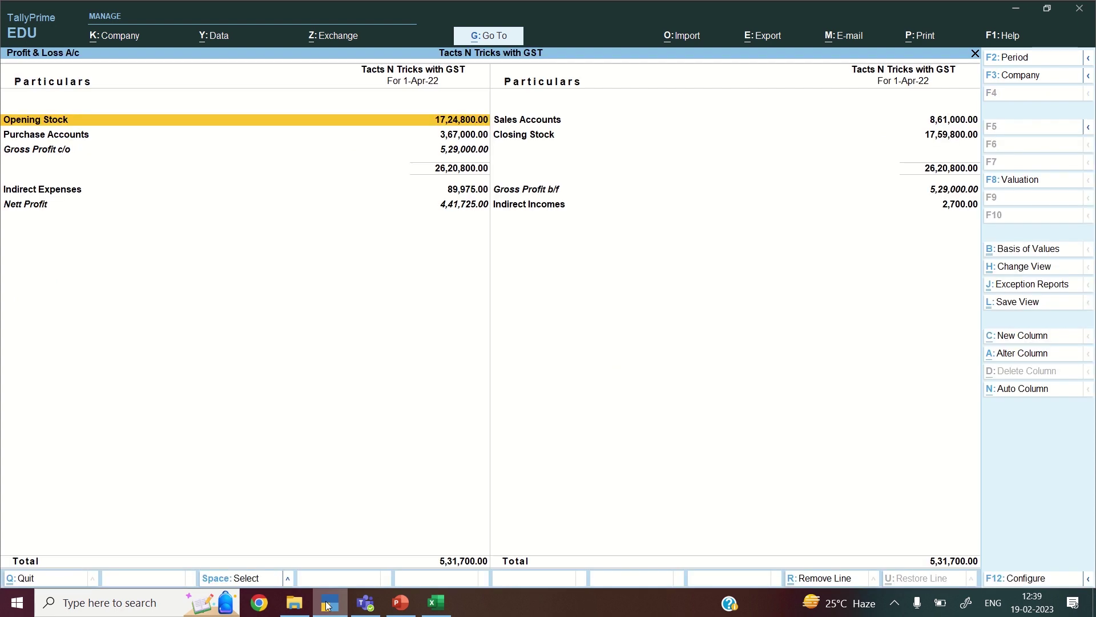
key("alt+F5")
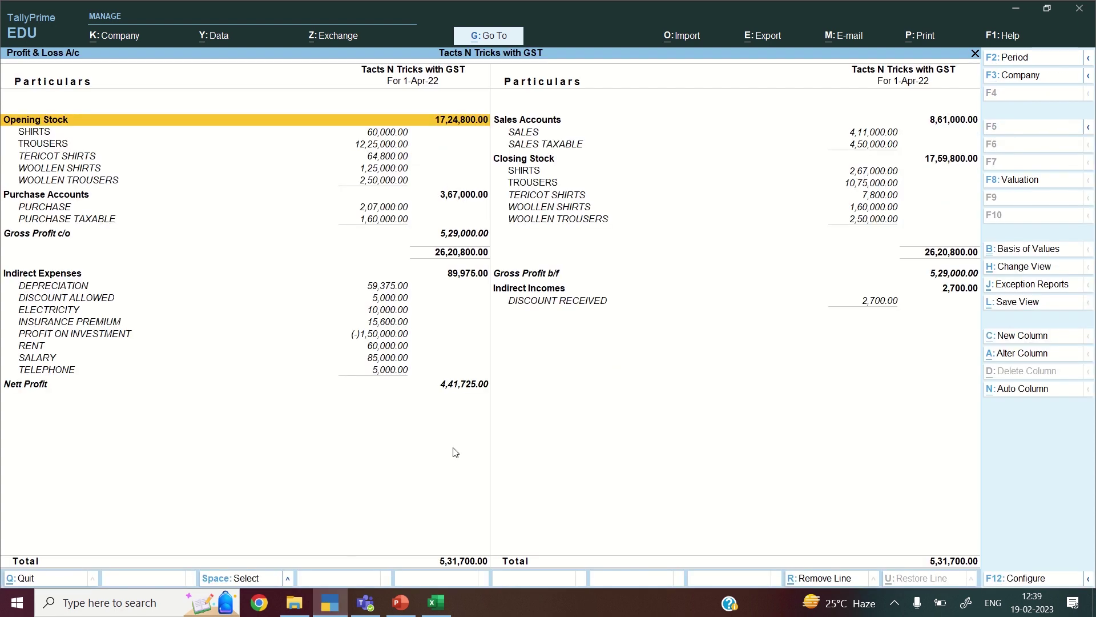
Open the export configuration for the current Profit & Loss A/c report
left_click(775, 37)
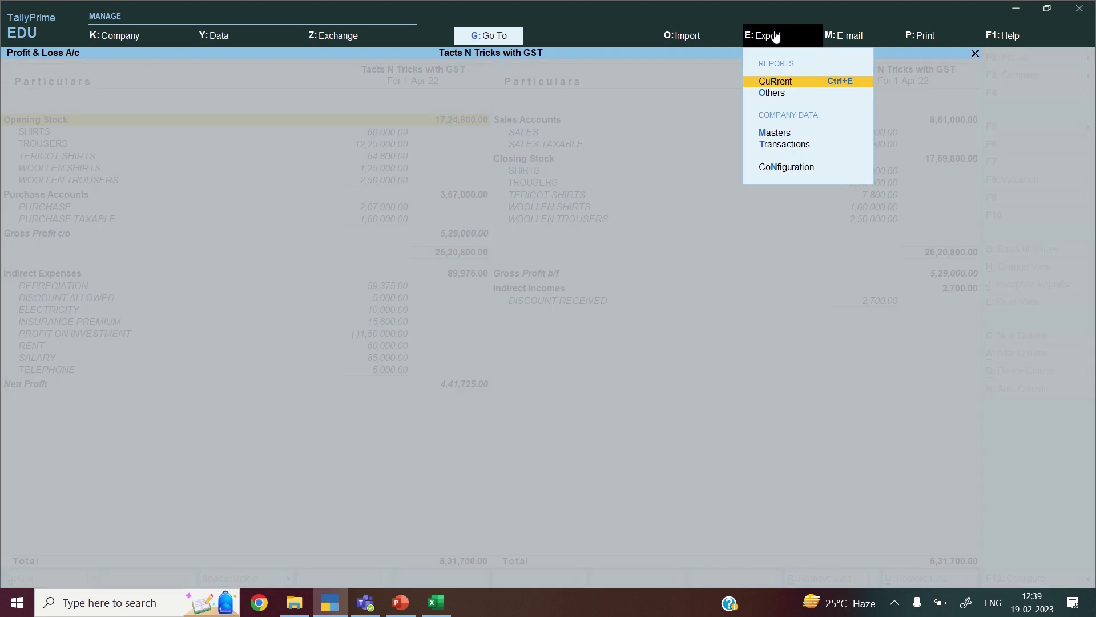
key("Return")
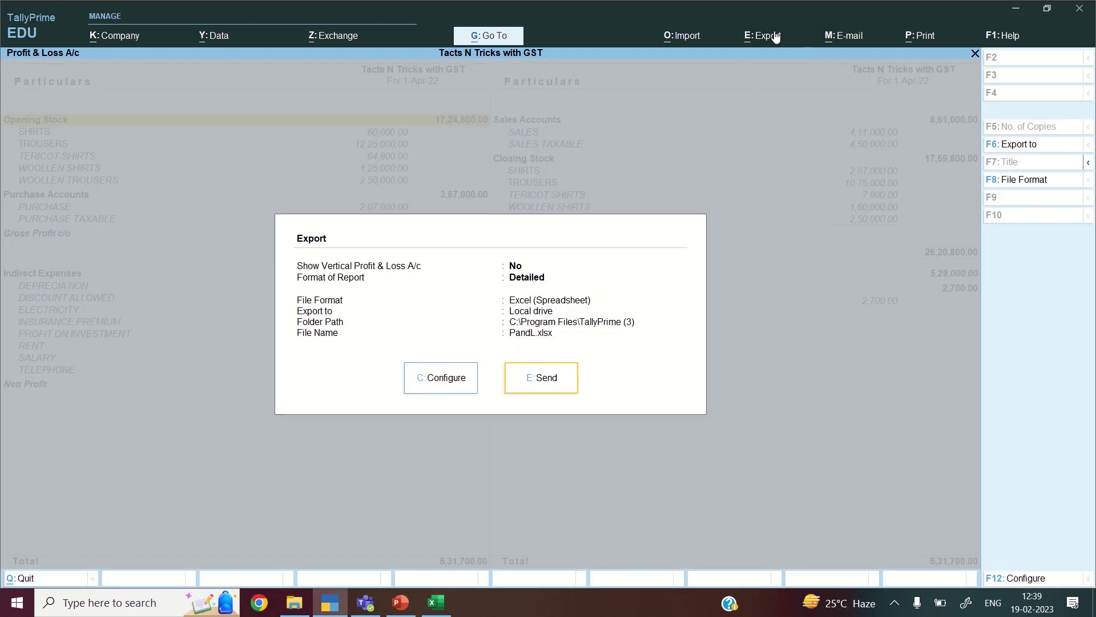
left_click(465, 392)
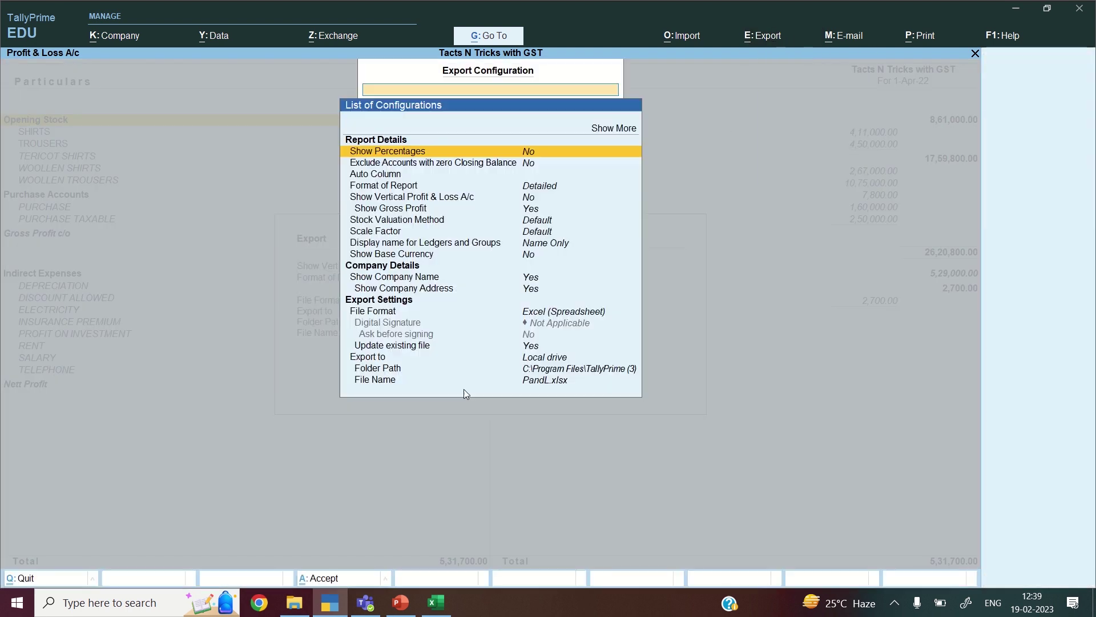
Browse from the drive list to the Desktop folder for the Profit & Loss A/c export's folder path
key("Down")
key("Down")
key("Down")
key("Down")
key("Down")
key("Down")
key("Down")
key("Down")
key("Down")
key("Down")
key("Down")
key("Down")
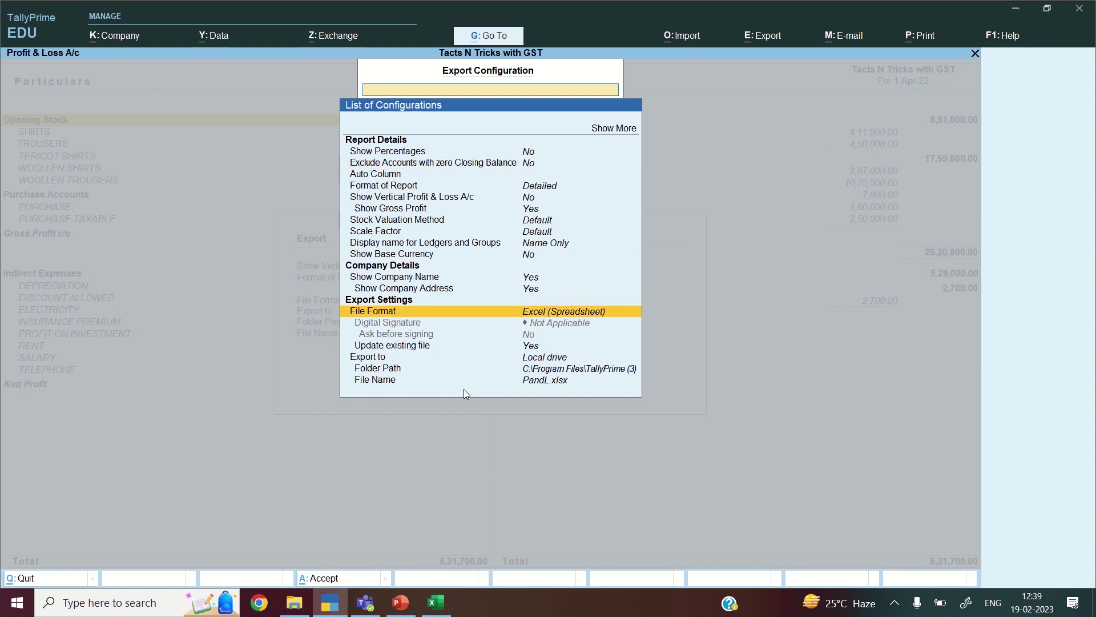
key("Down")
key("Down")
key("Down")
key("Down")
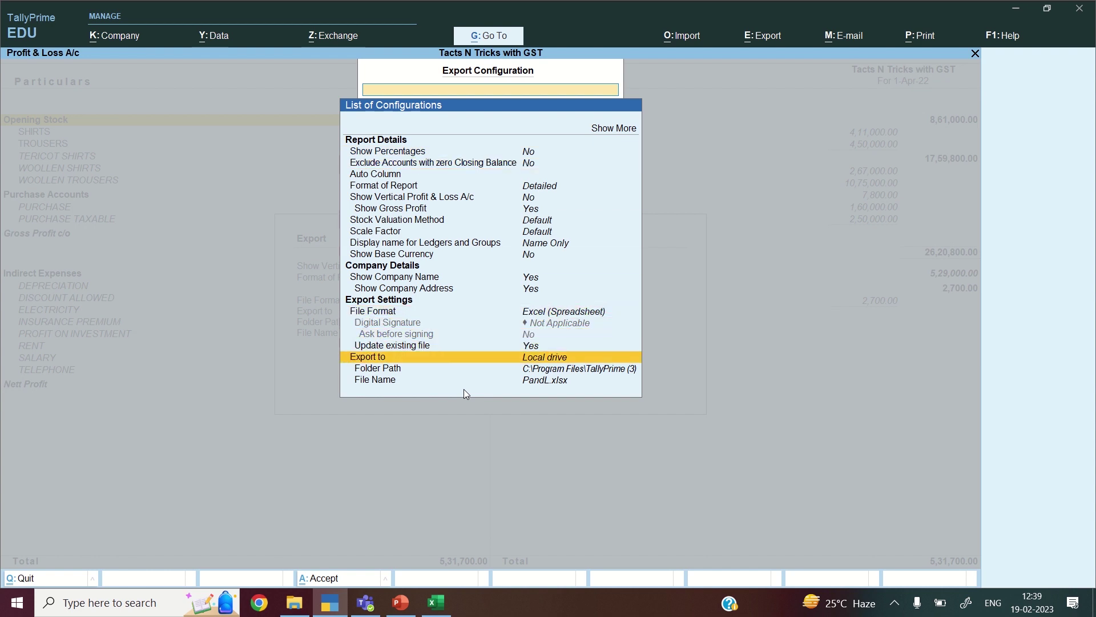
key("Down")
key("Return")
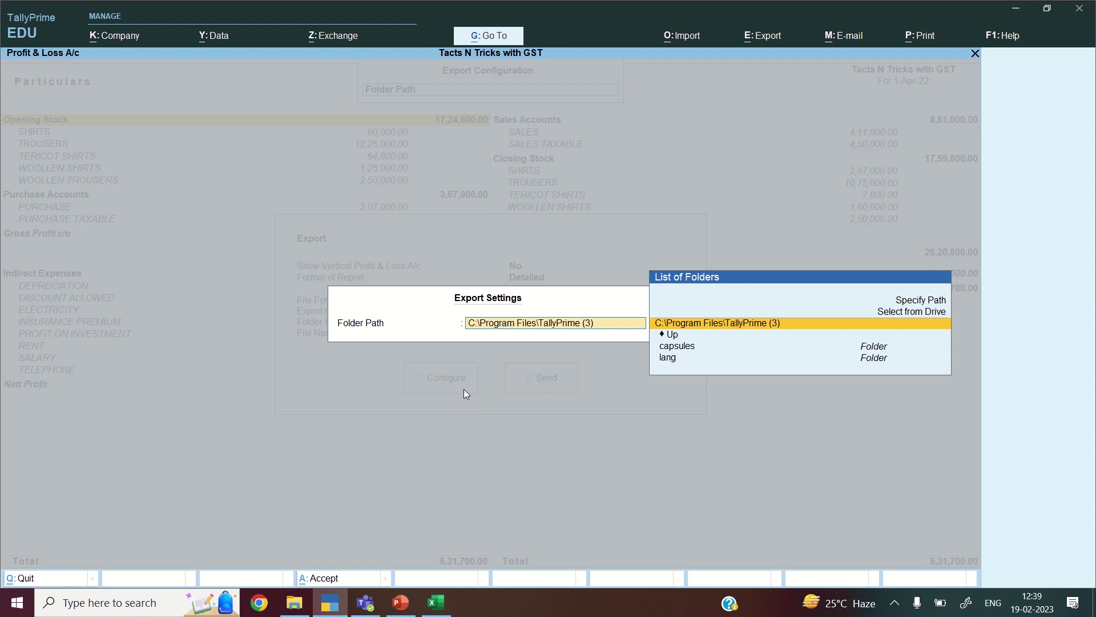
key("Up")
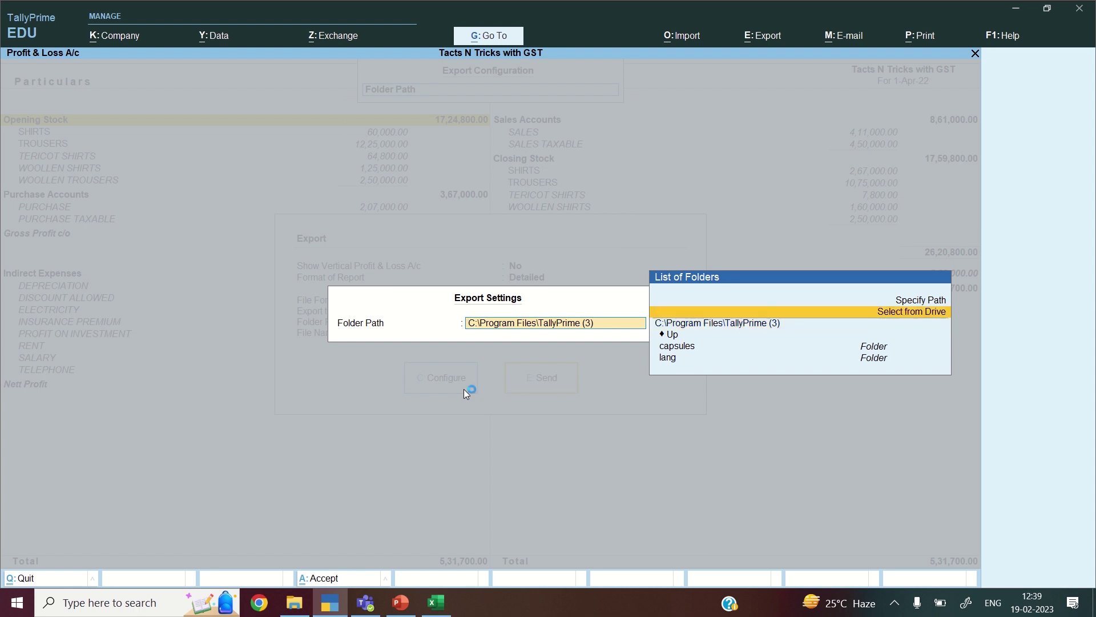
key("Return")
key("Down")
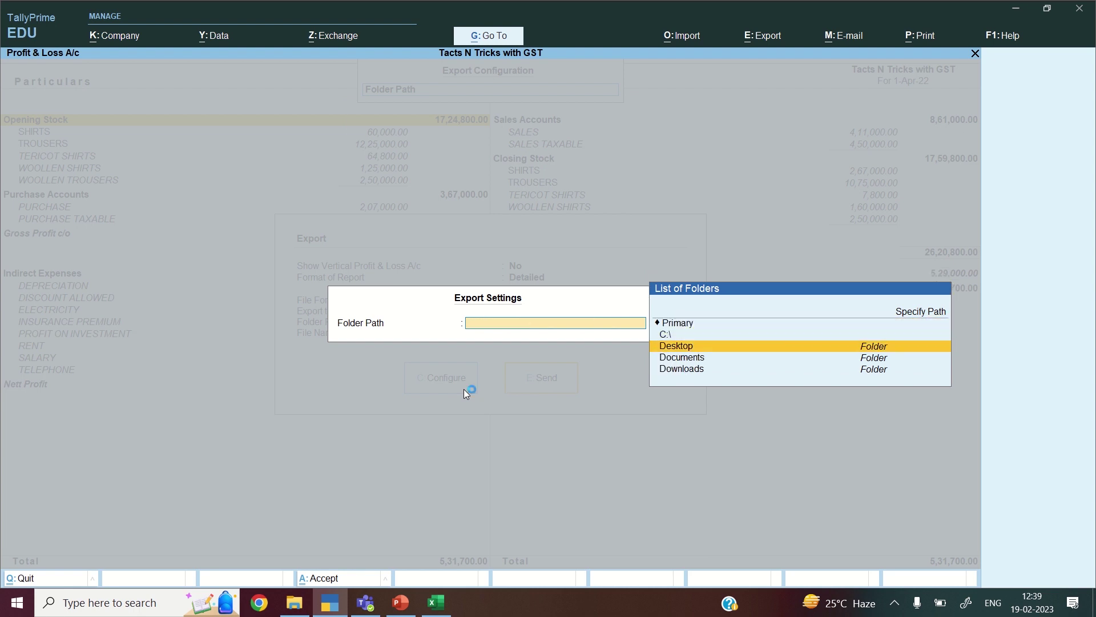
key("Return")
Choose the desktop's Tally Files folder as the Profit & Loss A/c export path and accept the export configuration
key("Down")
key("Down")
key("Down")
key("Down")
key("Down")
key("Down")
key("Down")
key("Down")
key("Down")
key("Down")
key("Down")
key("Down")
key("Down")
key("Down")
key("Down")
key("Down")
key("Down")
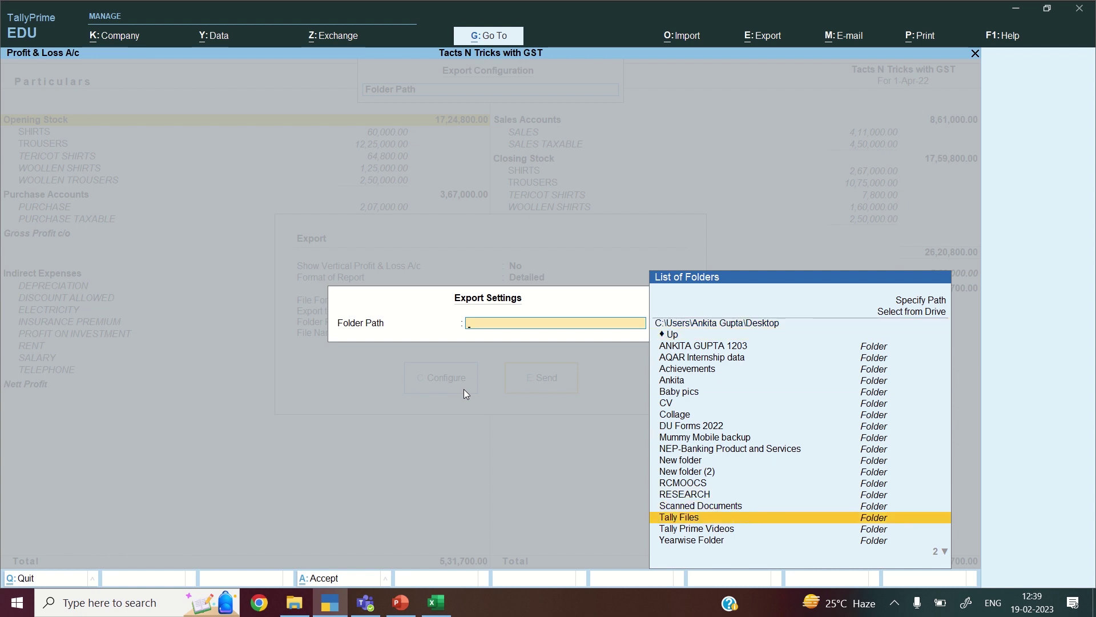
key("Return")
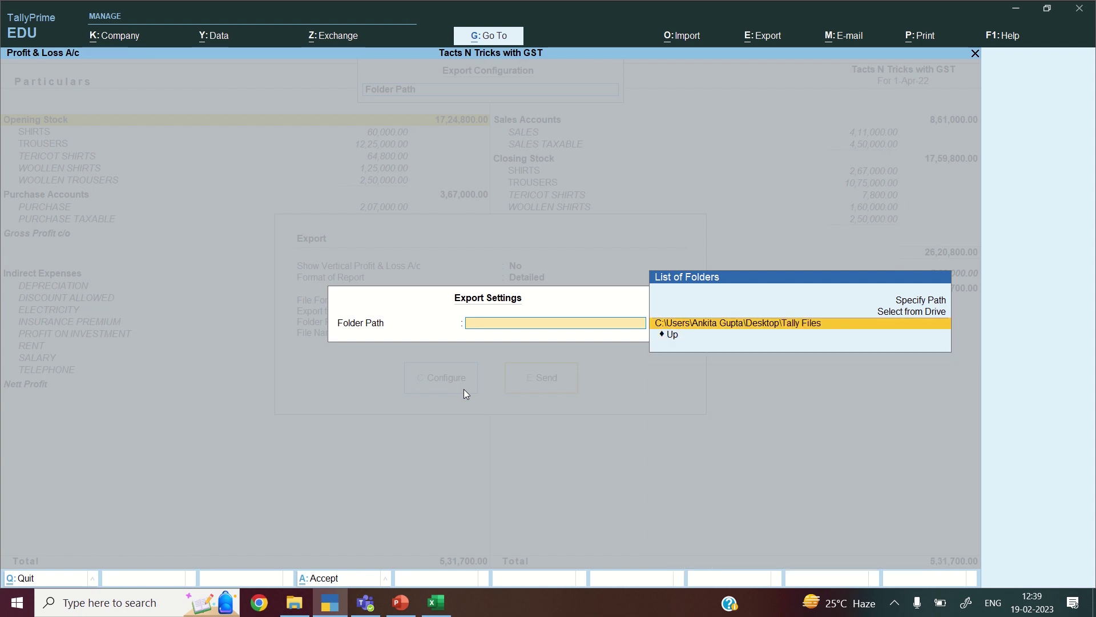
key("Return")
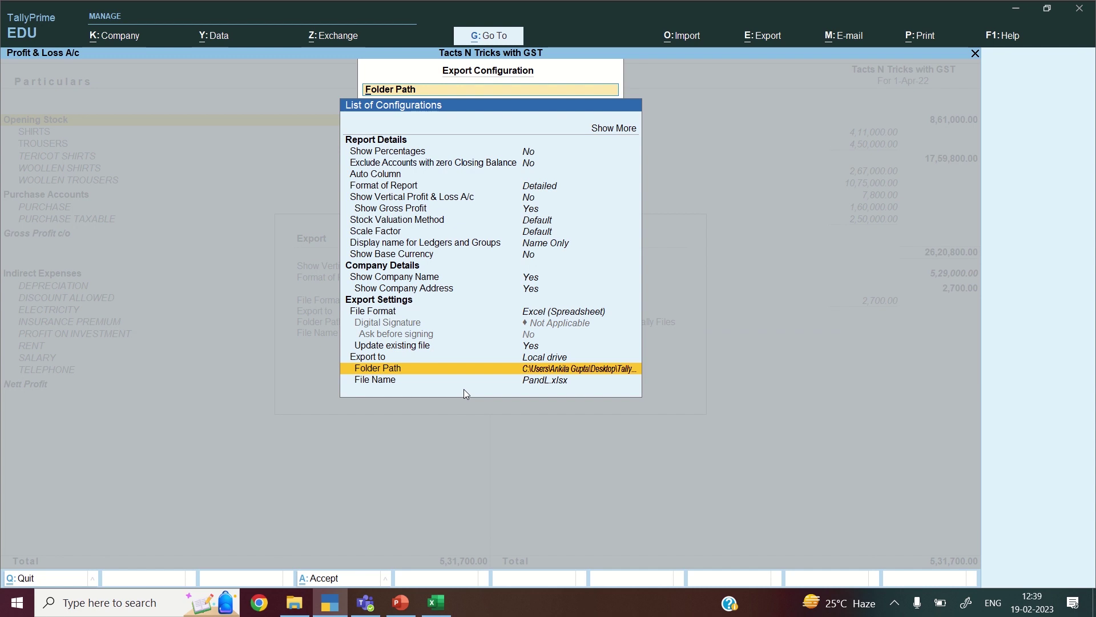
key("Down")
key("Up")
key("ctrl+a")
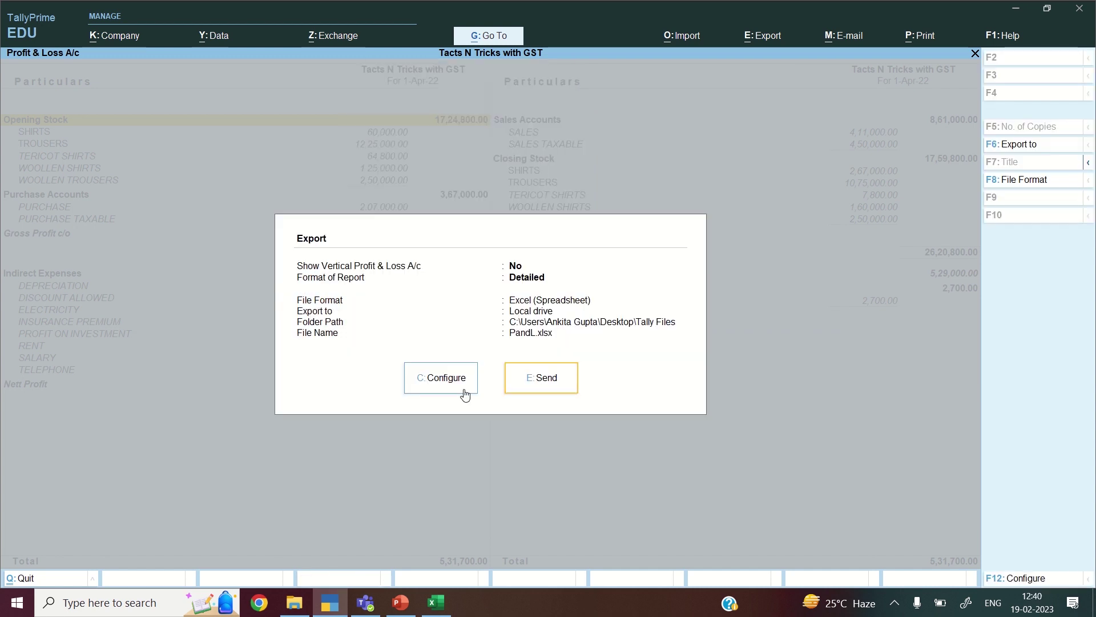
Export the Profit & Loss A/c as PandL.xlsx, view the workbook in Excel and close it
key("Return")
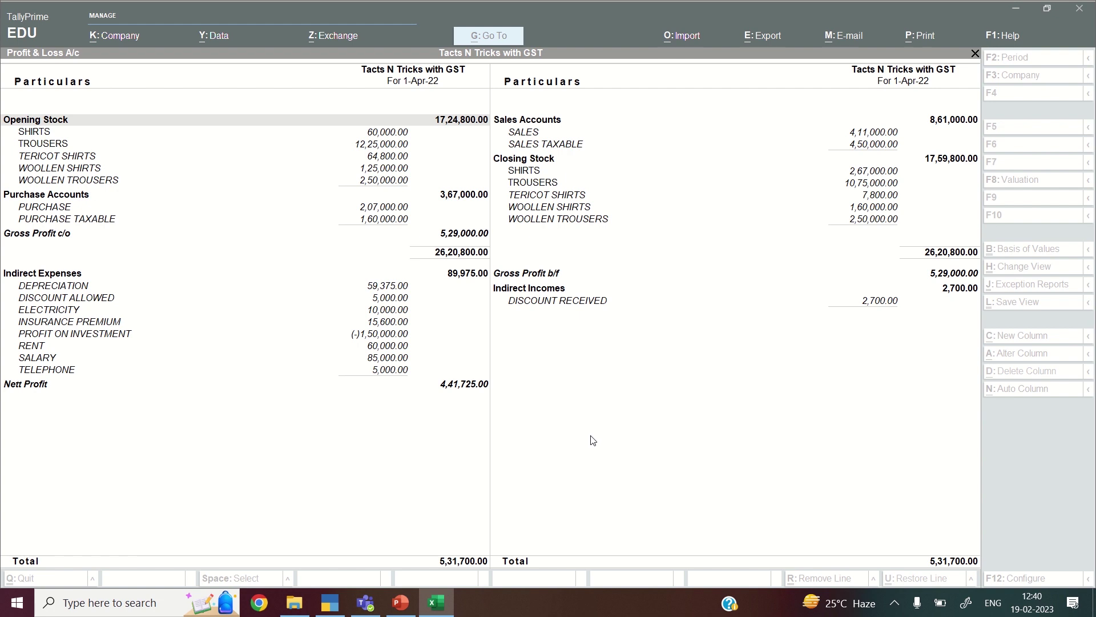
left_click(437, 604)
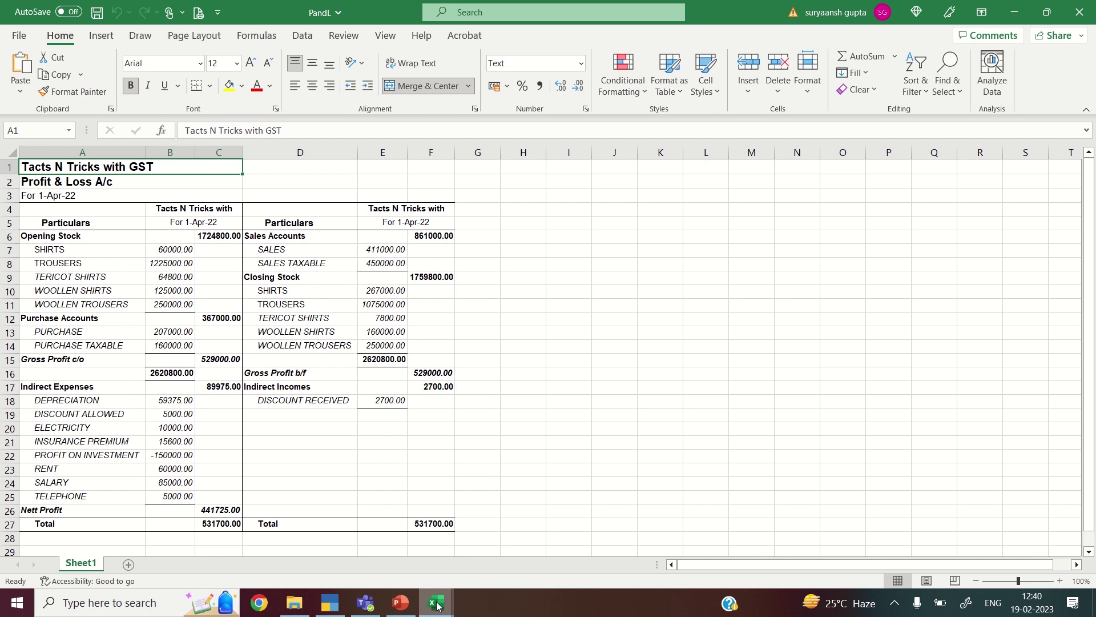
left_click(1079, 12)
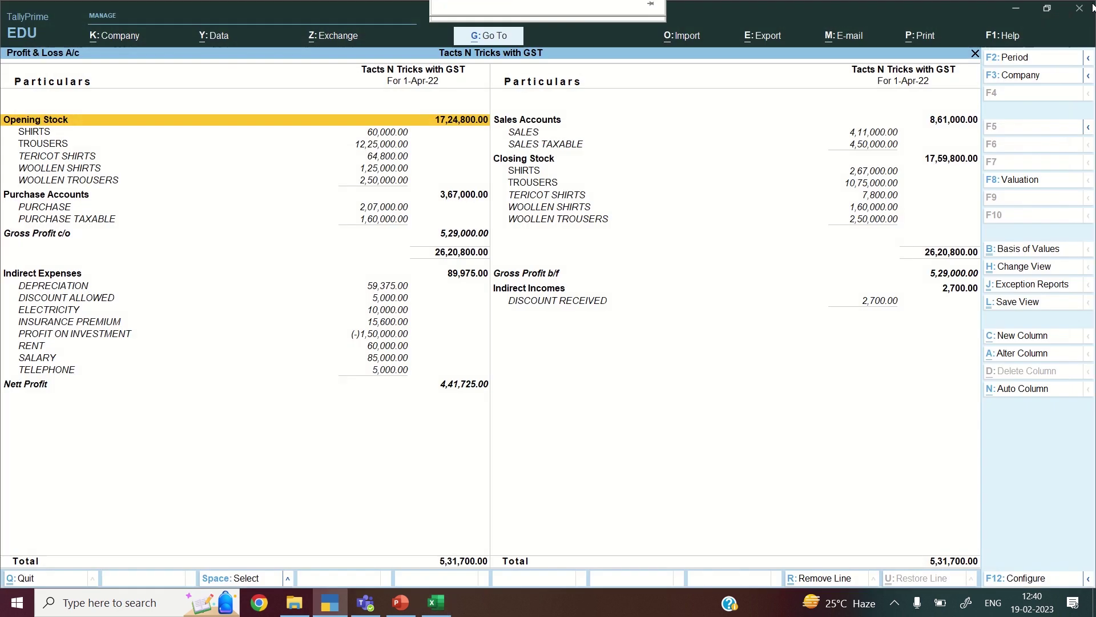
Leave the Profit & Loss A/c and open the Day Book from the Gateway of Tally
key("Escape")
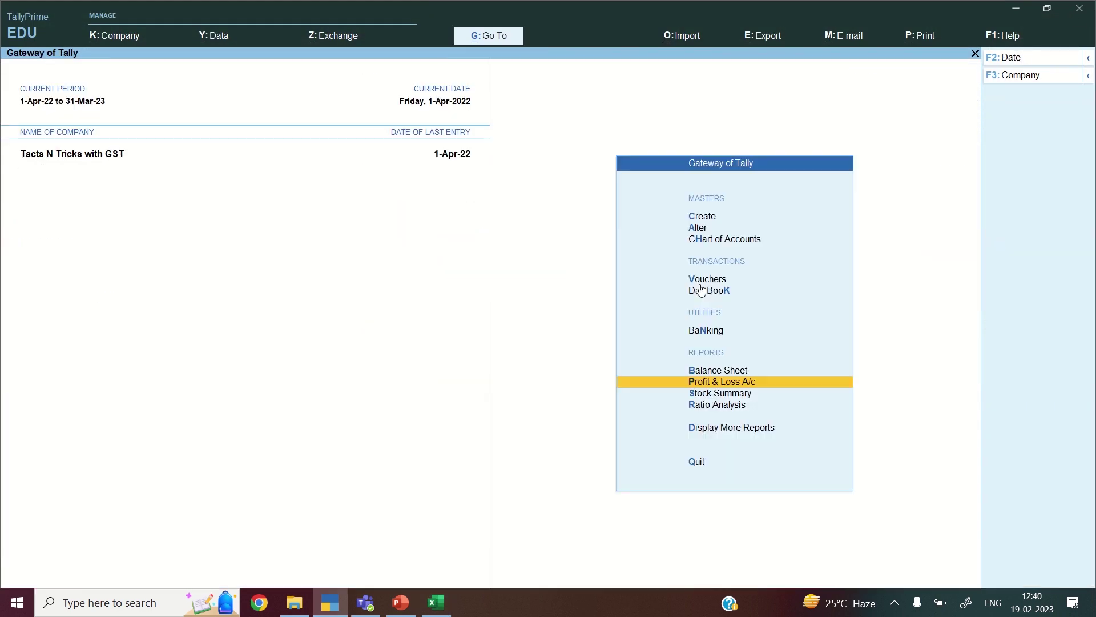
key("Up")
key("Up")
key("Up")
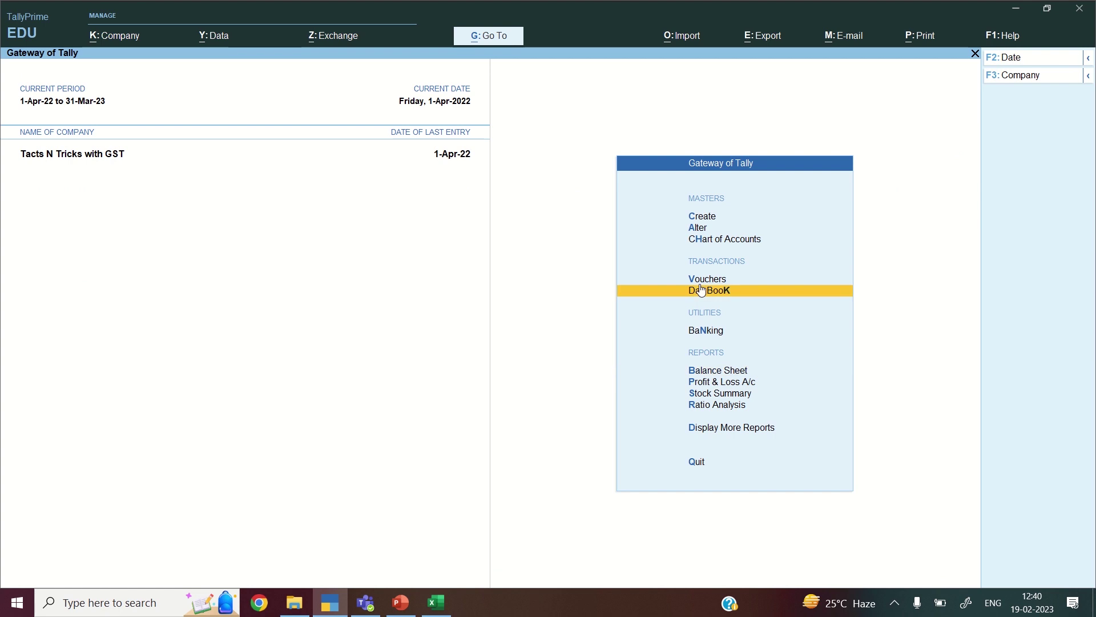
left_click(795, 297)
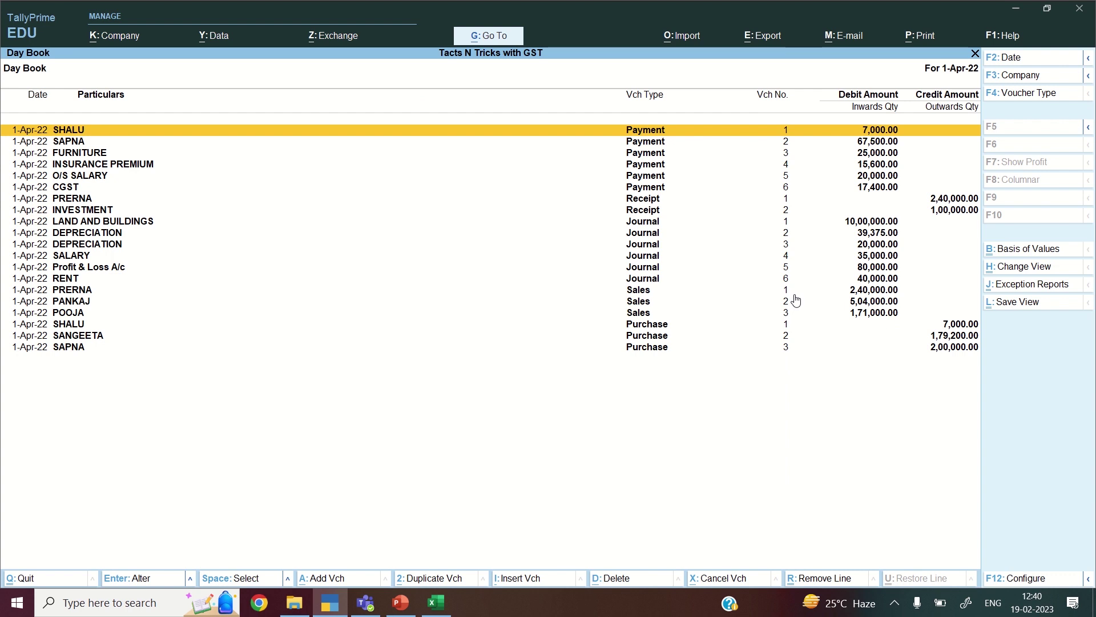
Open the export configuration for the current Day Book report
left_click(764, 37)
key("Return")
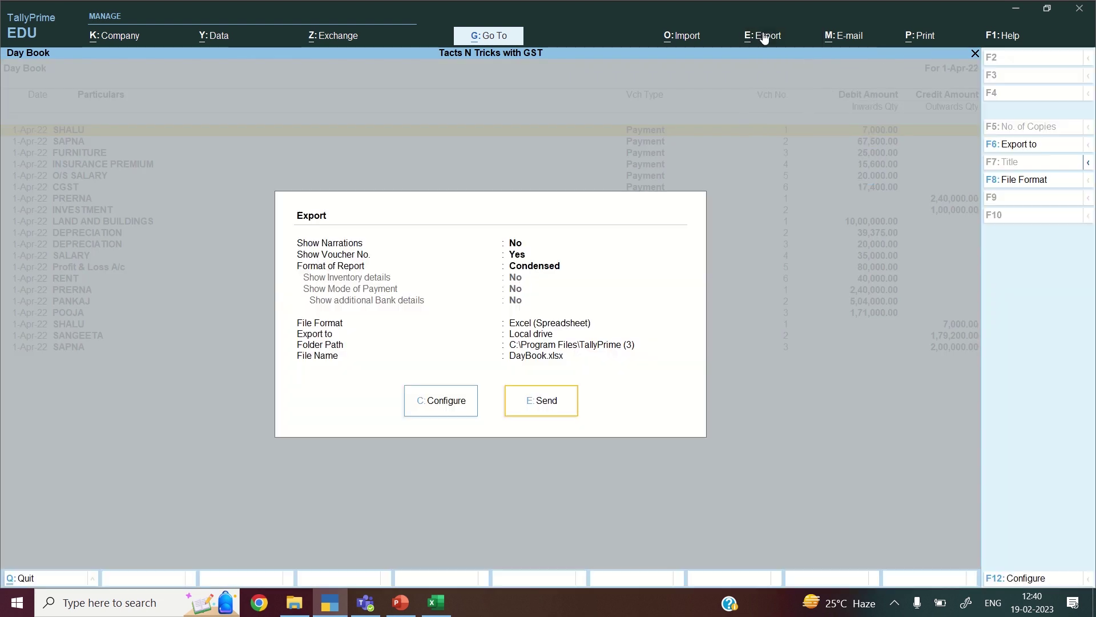
key("c")
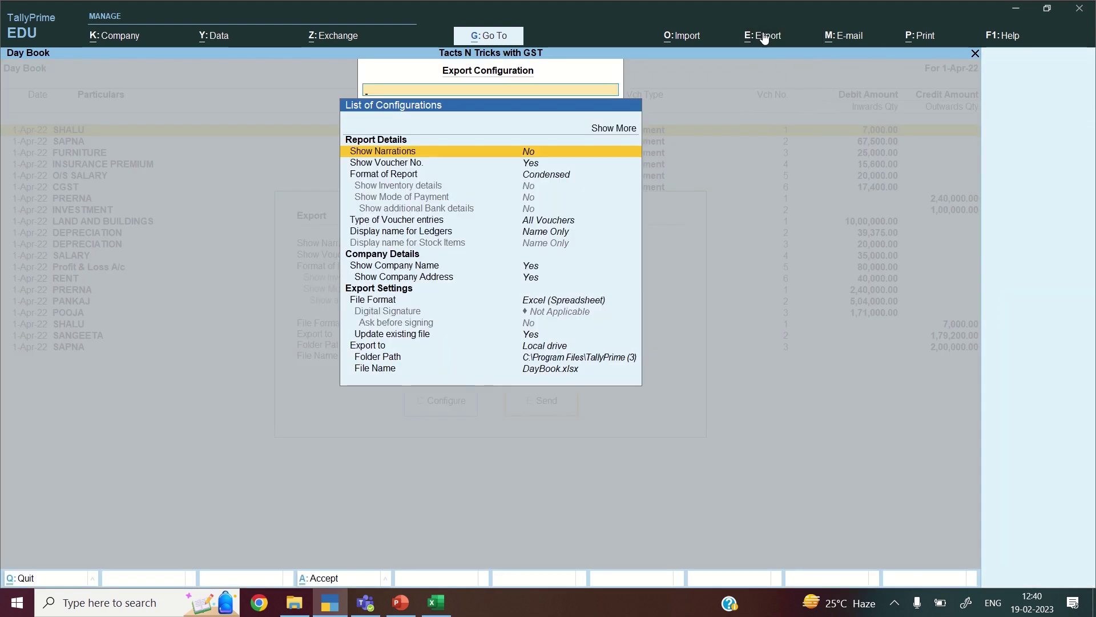
Browse from the drive list to the Desktop folder for the Day Book export's folder path
key("Down")
key("Down")
key("Down")
key("Down")
key("Down")
key("Down")
key("Down")
key("Down")
key("Down")
key("Down")
key("Down")
key("Down")
key("Down")
key("Down")
key("Down")
key("Down")
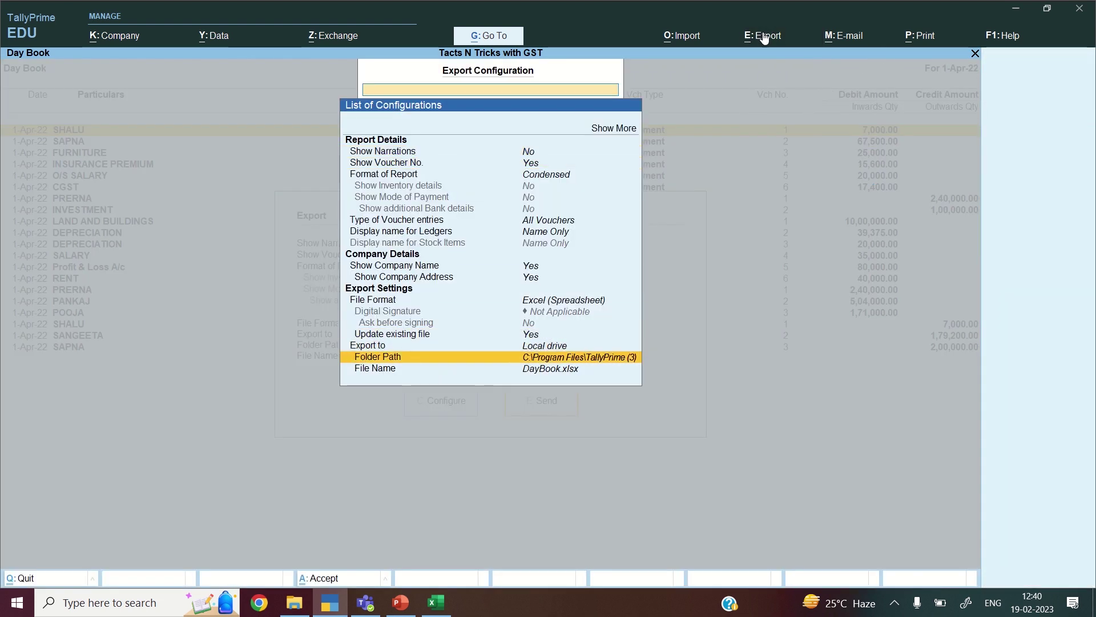
key("Return")
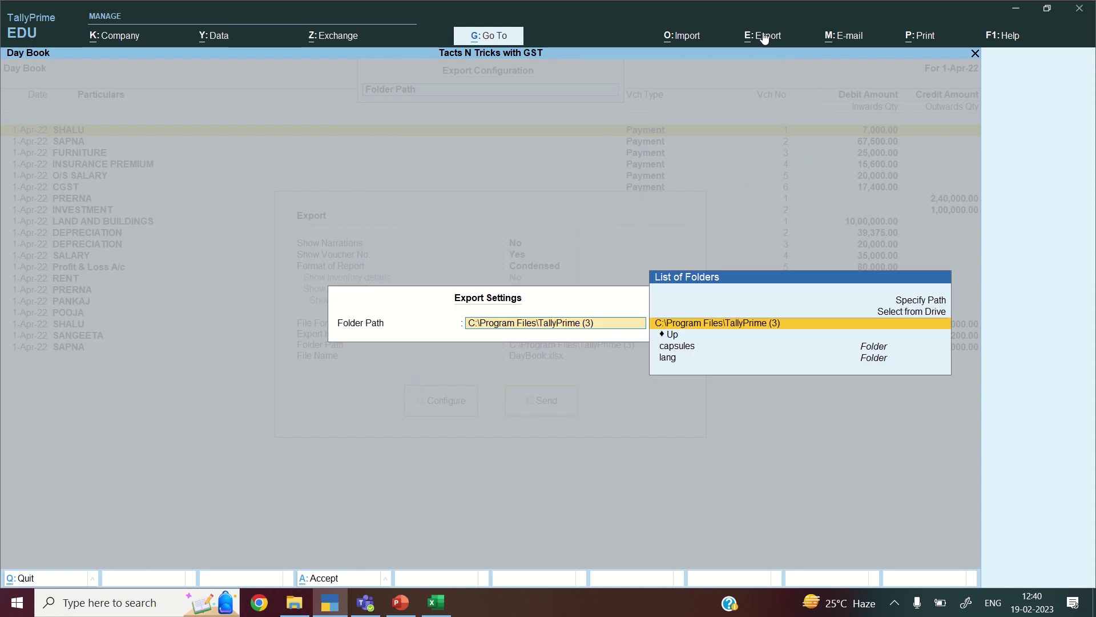
key("Up")
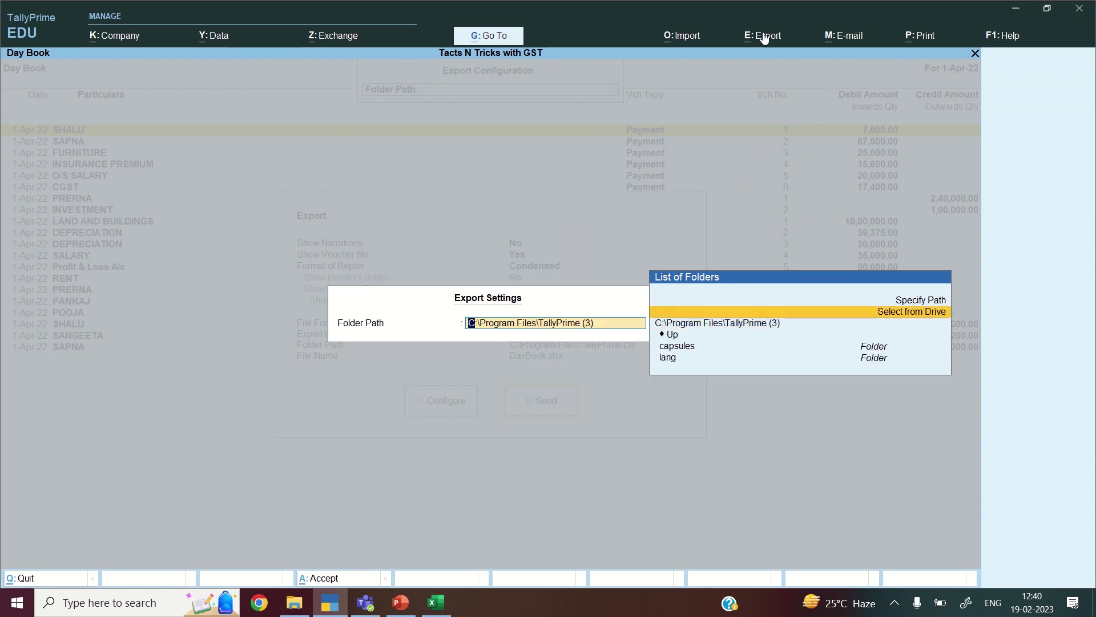
key("Return")
key("Down")
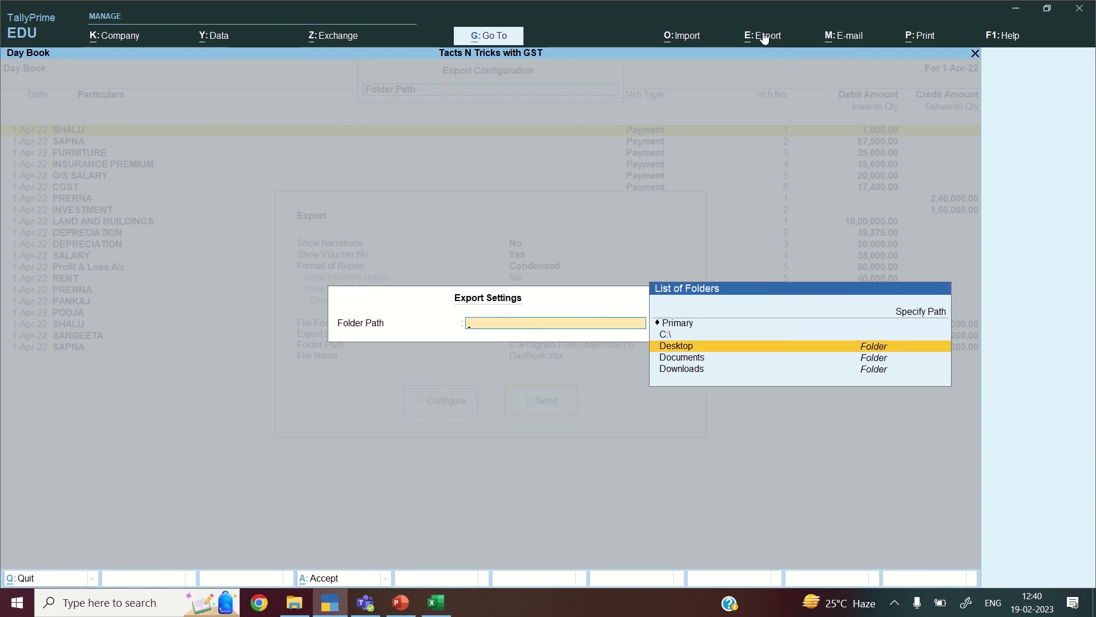
key("Return")
Choose the desktop's Tally Files folder as the Day Book export path and accept the configuration with DayBook.xlsx as the file name
key("Down")
key("Down")
key("Down")
key("Down")
key("Down")
key("Down")
key("Down")
key("Down")
key("Down")
key("Down")
key("Down")
key("Down")
key("Down")
key("Down")
key("Down")
key("Down")
key("Down")
key("Down")
key("Down")
key("Up")
key("Up")
key("Return")
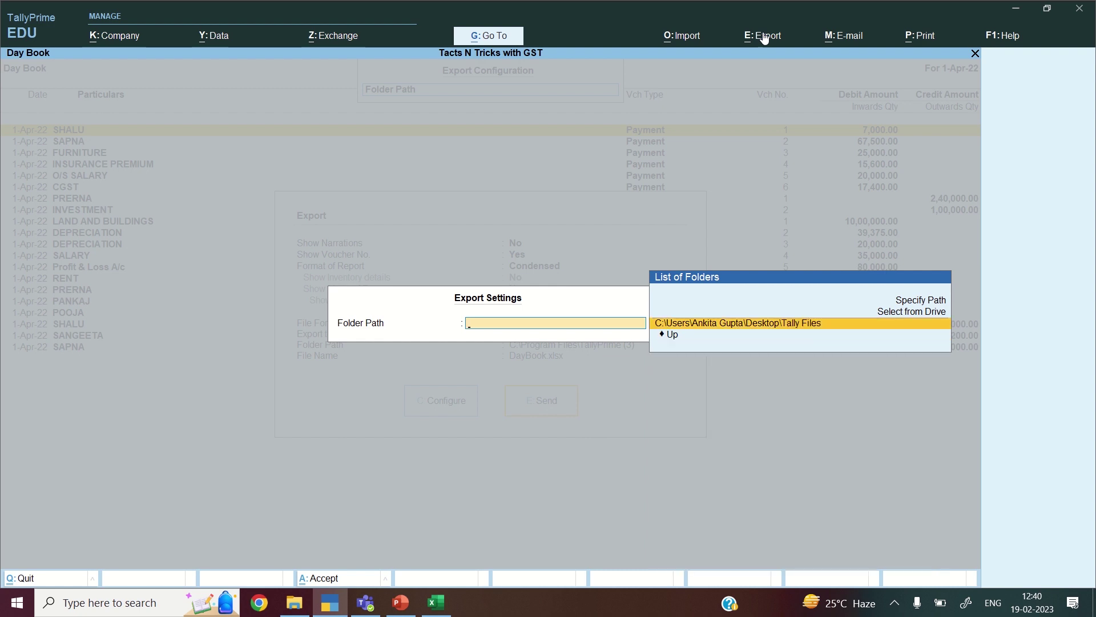
key("Return")
key("Down")
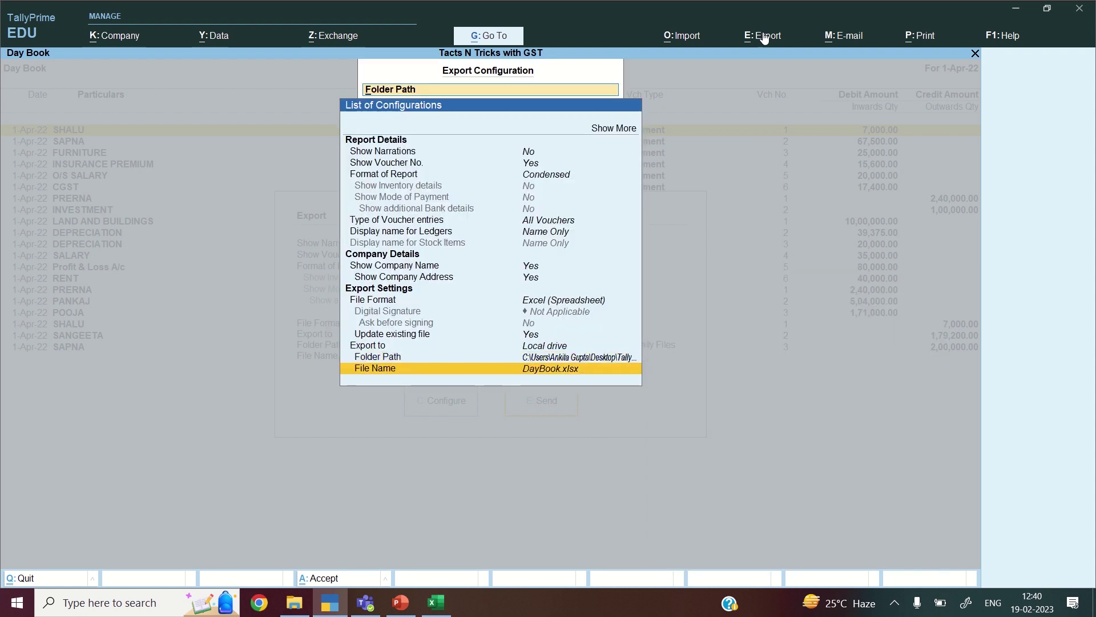
key("Up")
key("ctrl+a")
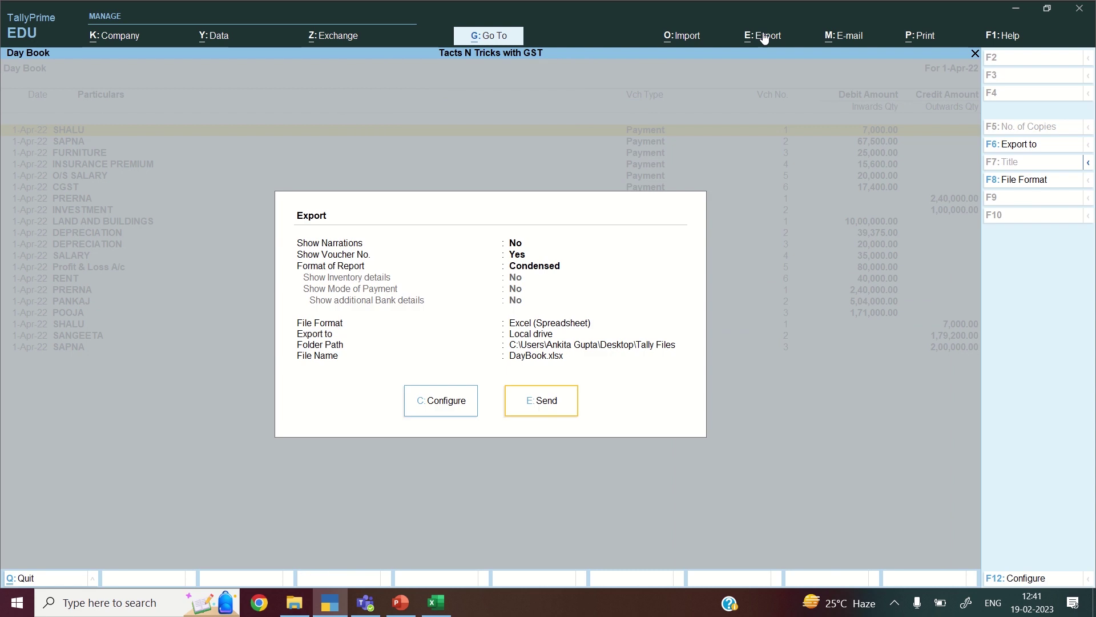
Send the configured Day Book export to Excel and bring up the exported workbook
key("e")
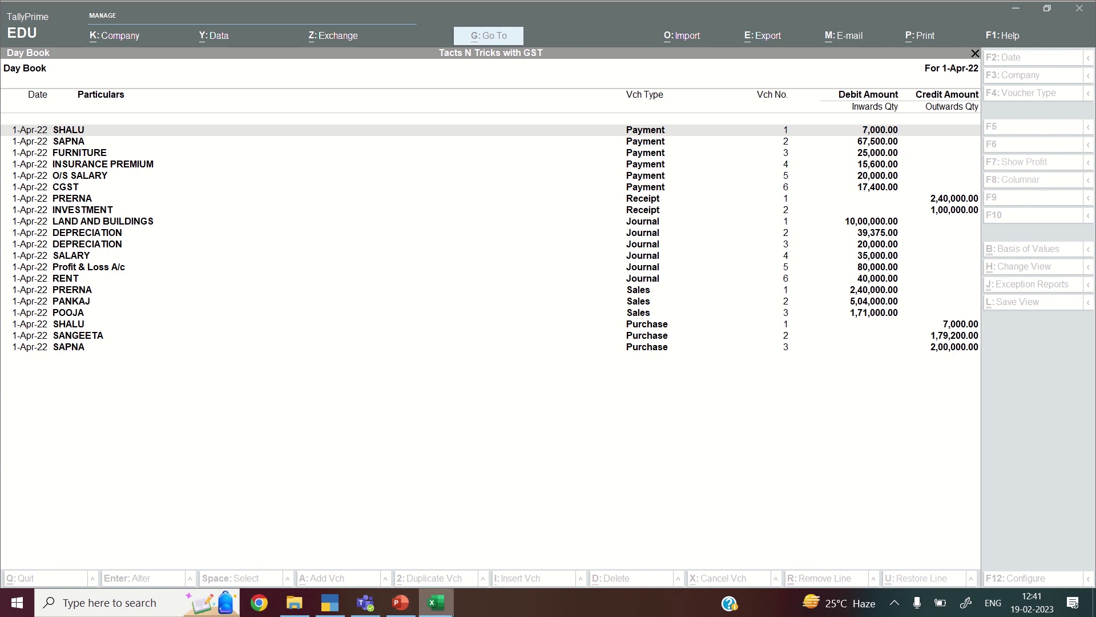
mouse_move(440, 610)
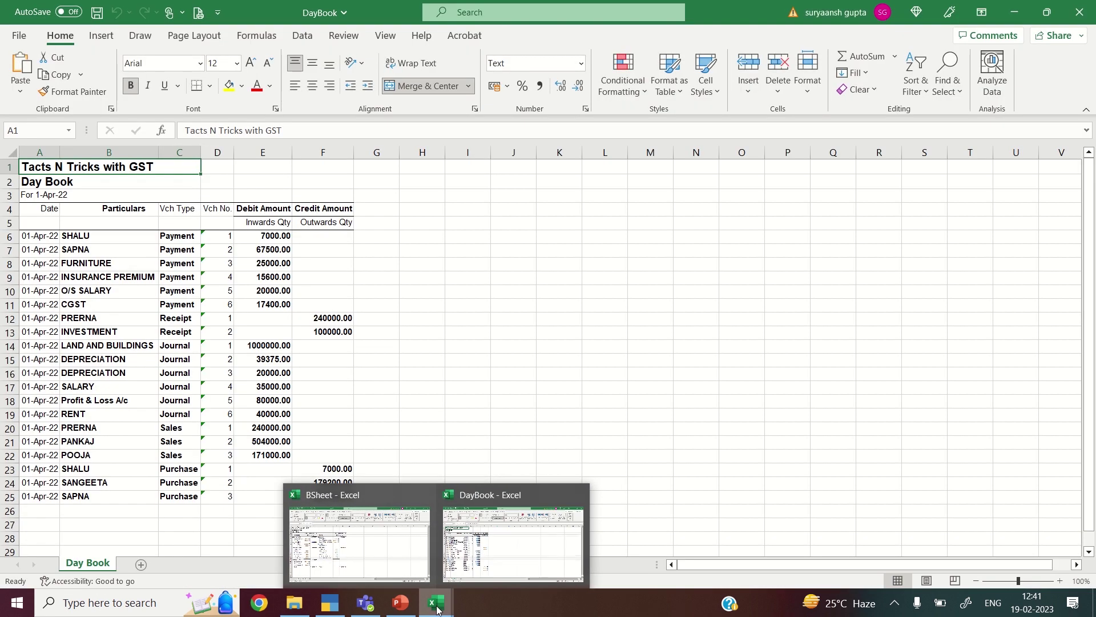
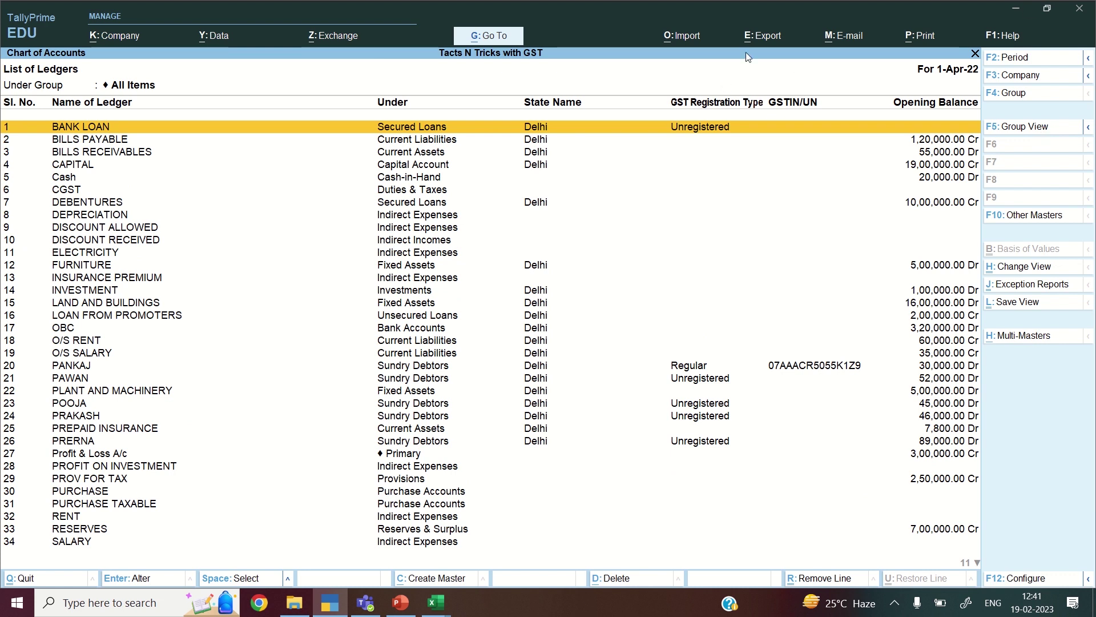
Open the export configuration for the current List of Ledgers and start editing its folder path
left_click(772, 38)
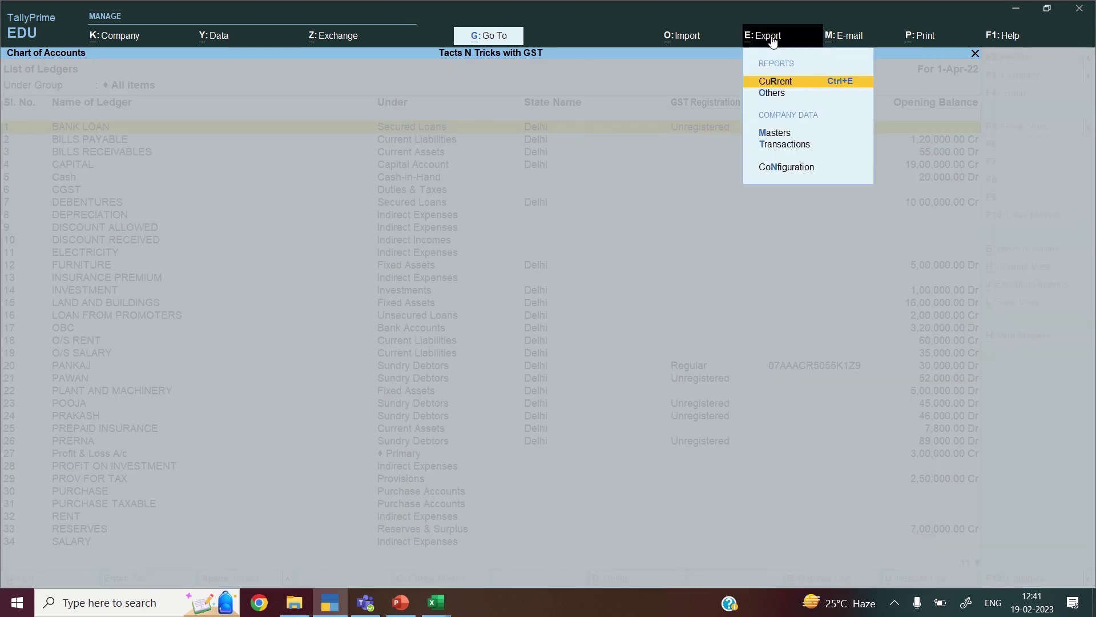
key("m")
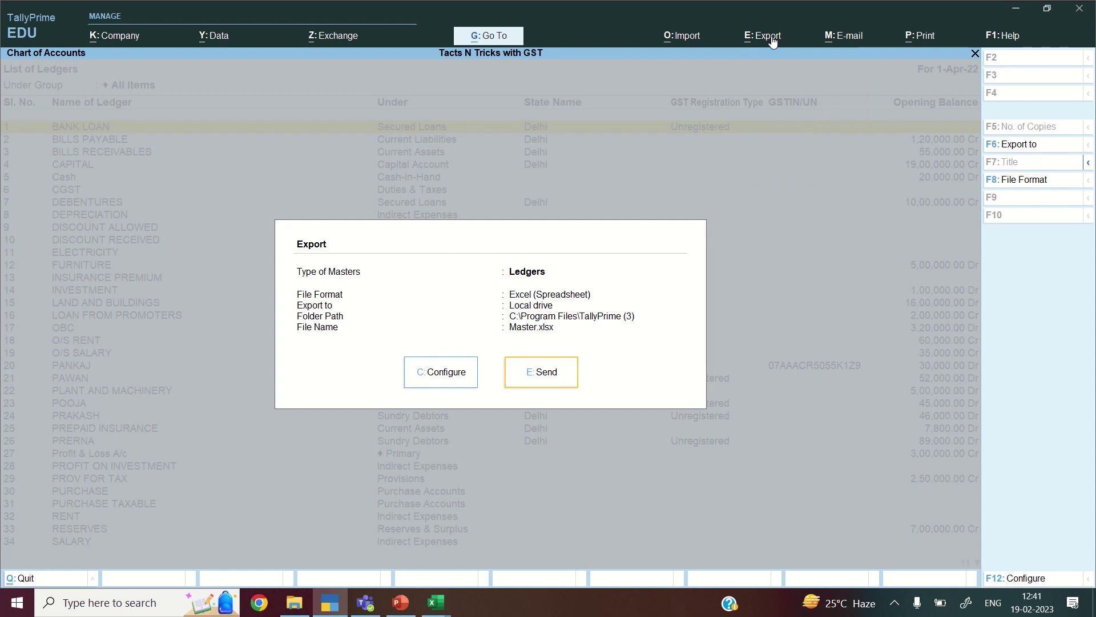
key("c")
key("Down")
key("Down")
key("Down")
key("Down")
key("Down")
key("Down")
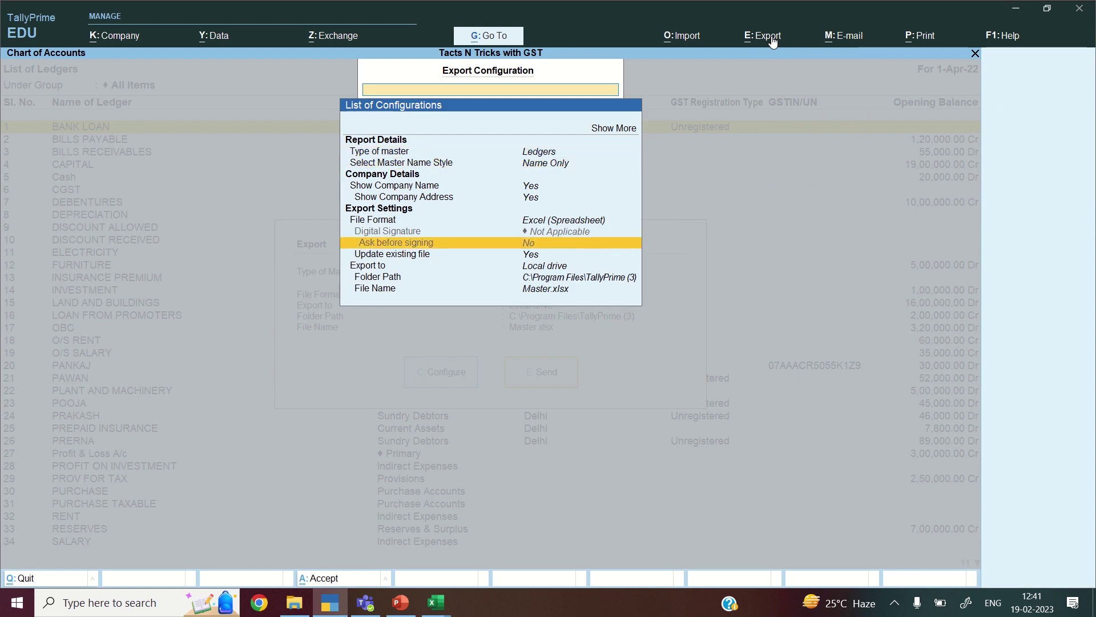
key("Up")
key("Up")
key("Down")
key("Down")
key("Down")
key("Down")
key("Down")
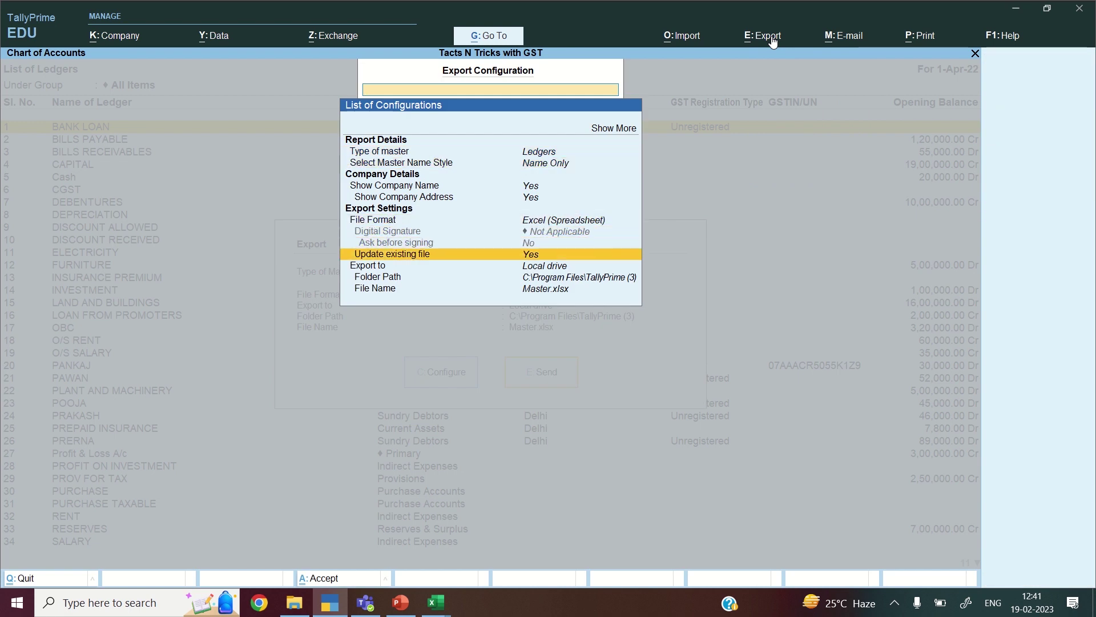
key("Return")
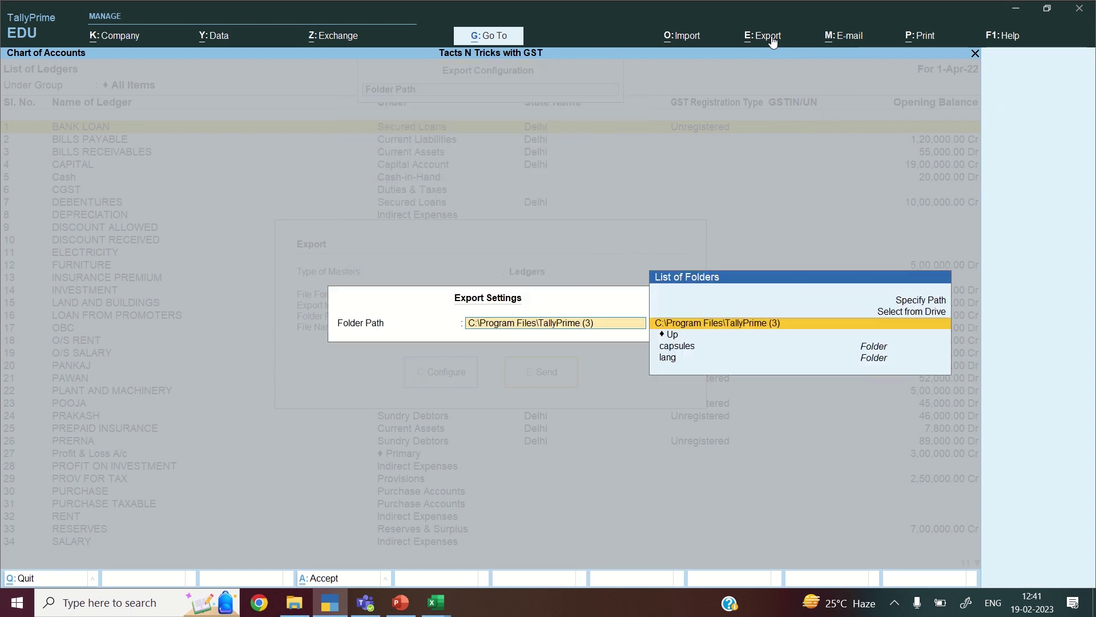
Browse from the drive list to the Desktop folder for the ledger list's export path
key("Up")
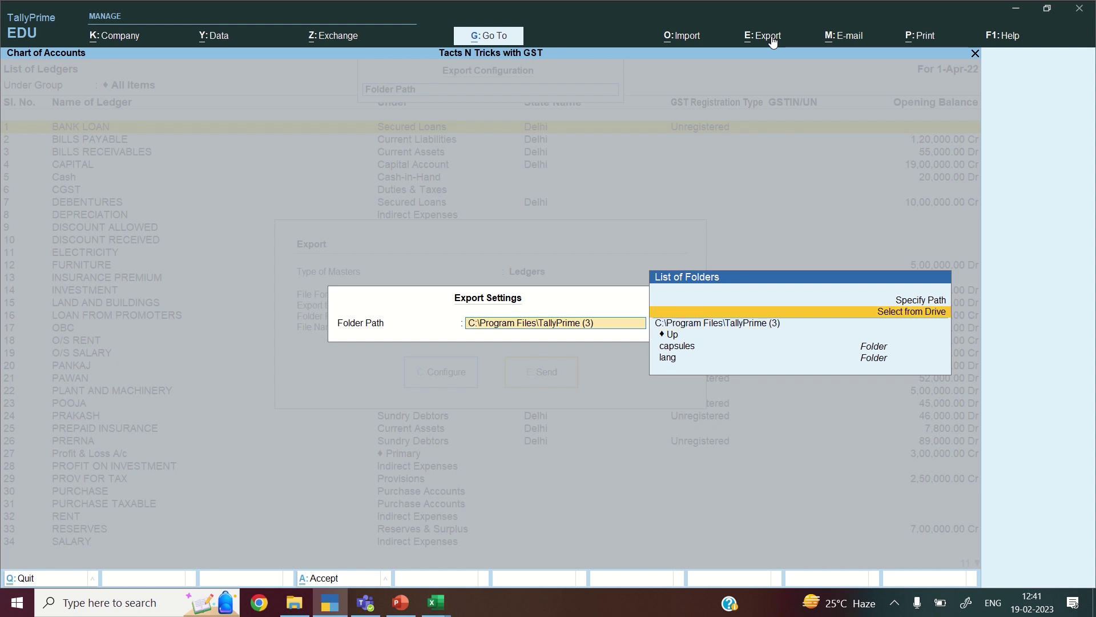
key("Return")
key("Down")
key("Return")
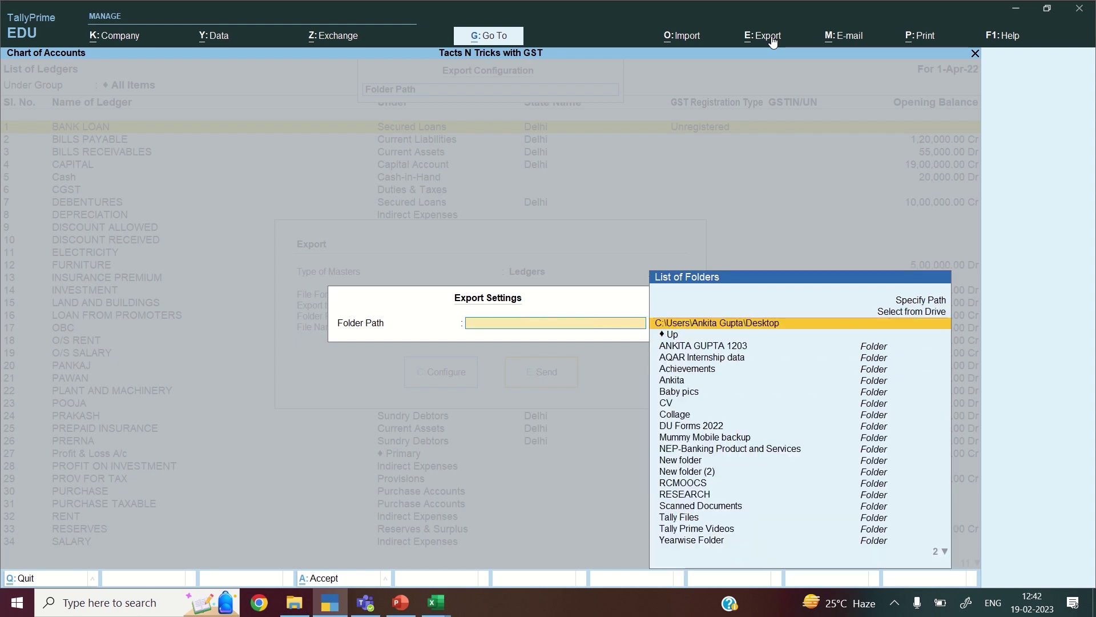
Choose the desktop's Tally Files folder as the export path for the List of Ledgers
key("Down")
key("Down")
key("Down")
key("Down")
key("Down")
key("Down")
key("Down")
key("Down")
key("Down")
key("Down")
key("Down")
key("Down")
key("Down")
key("Down")
key("Down")
key("Down")
key("Down")
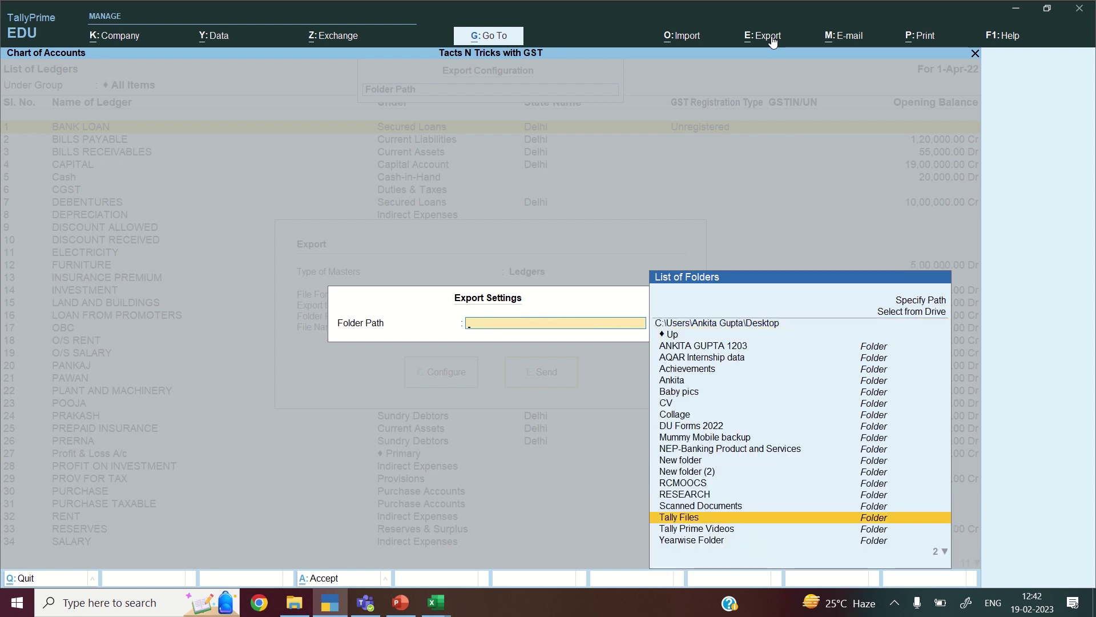
key("Return")
key("Return")
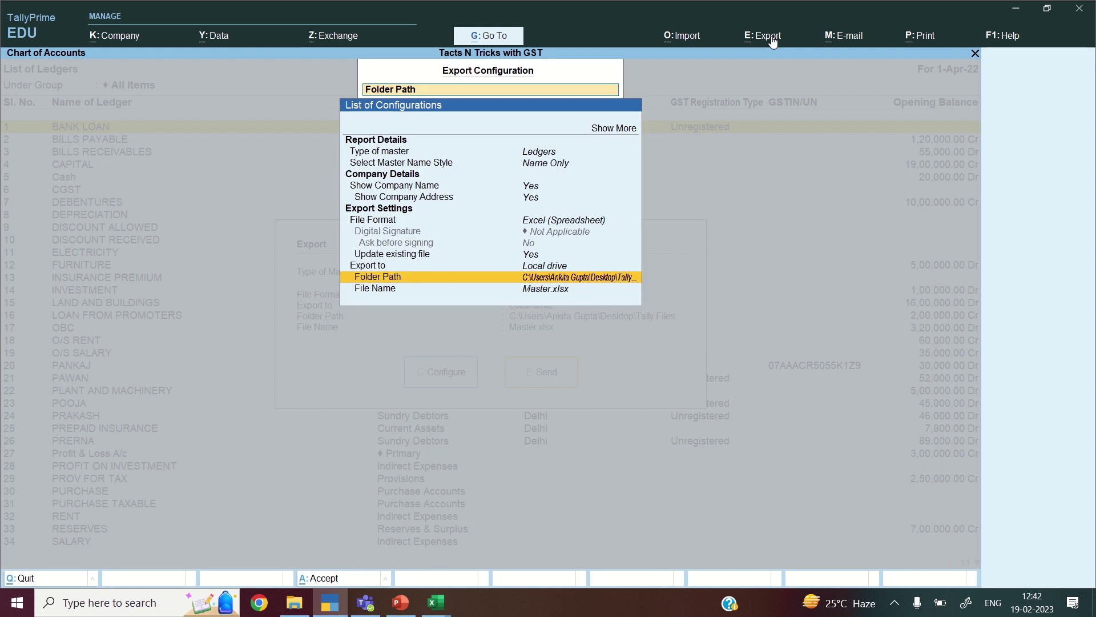
Set the export file name to ledgers, accept the configuration and send the List of Ledgers to Excel
key("Down")
key("Return")
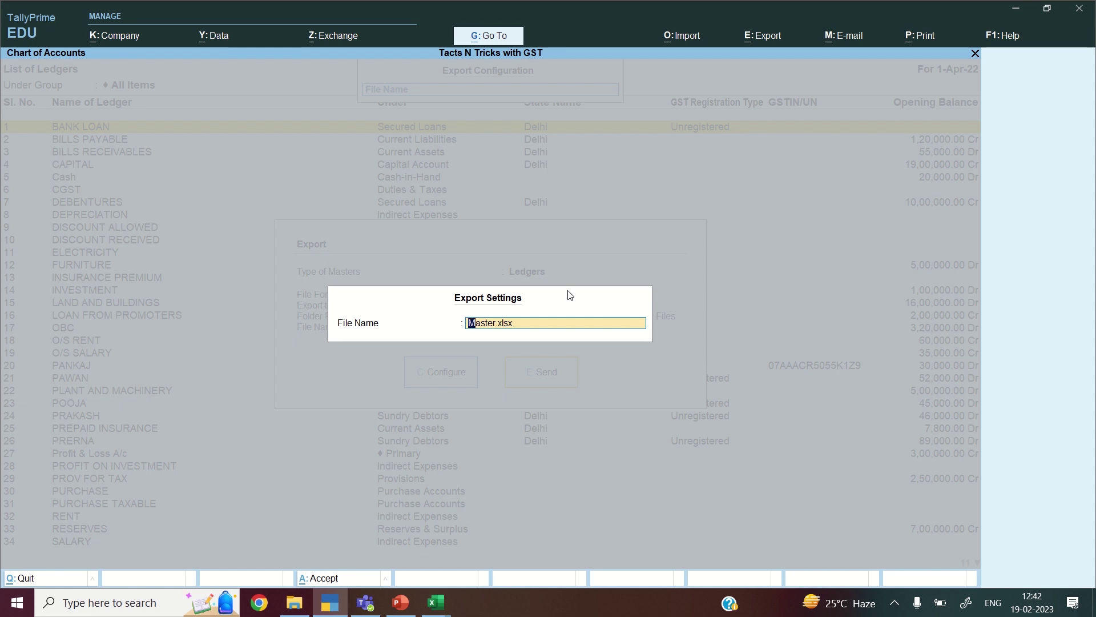
key("BackSpace")
type("ledgers")
key("Return")
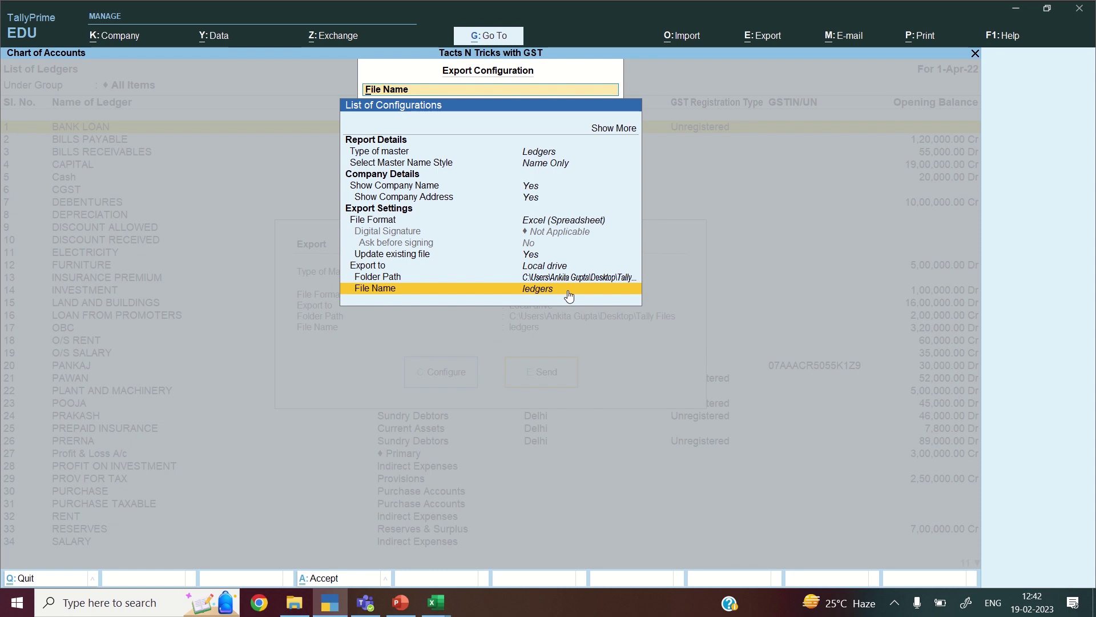
key("ctrl+a")
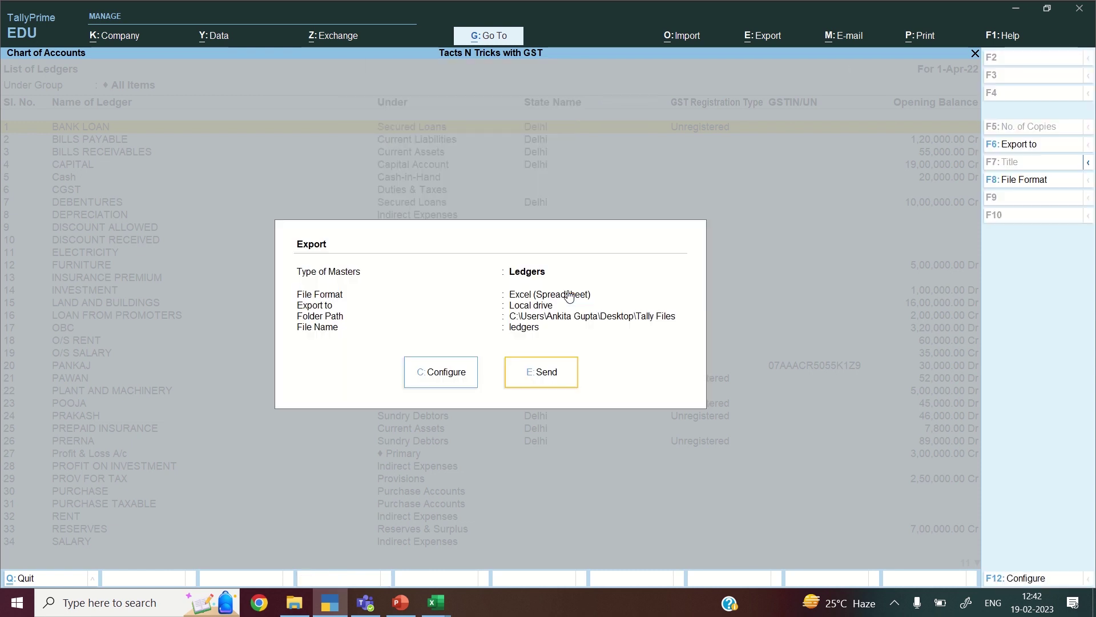
key("Return")
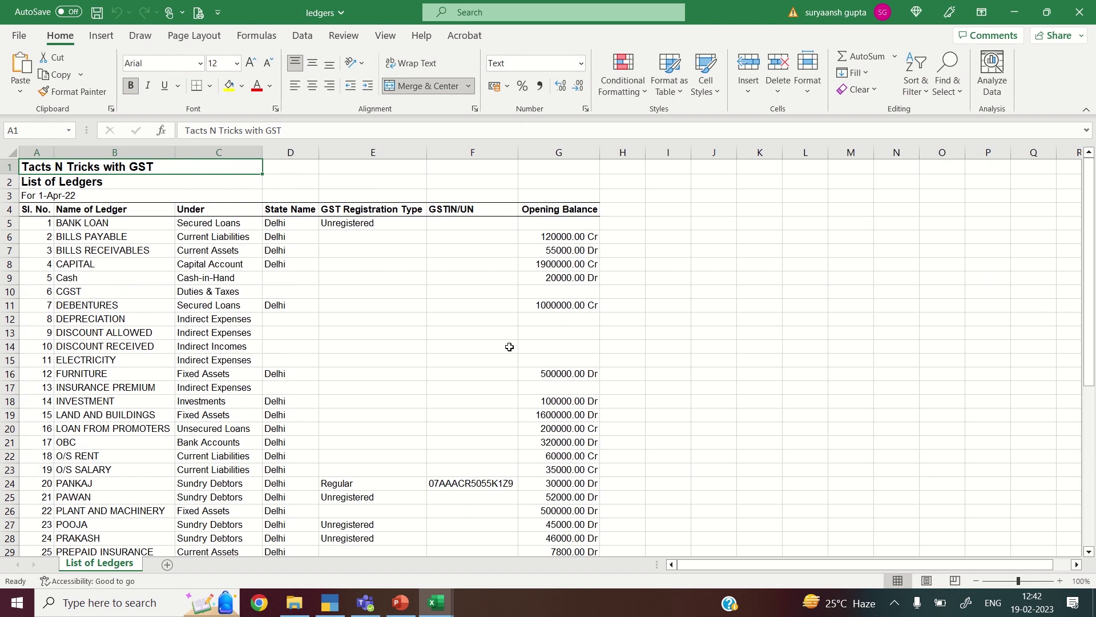
Look through the rows of the exported List of Ledgers in Excel, down to the end and back up
key("Down")
key("Down")
key("Down")
key("Down")
key("Down")
key("Down")
key("Down")
key("Down")
key("Down")
key("Down")
key("Down")
key("Down")
key("Down")
key("Down")
key("Down")
key("Down")
key("Down")
key("Down")
key("Down")
key("Down")
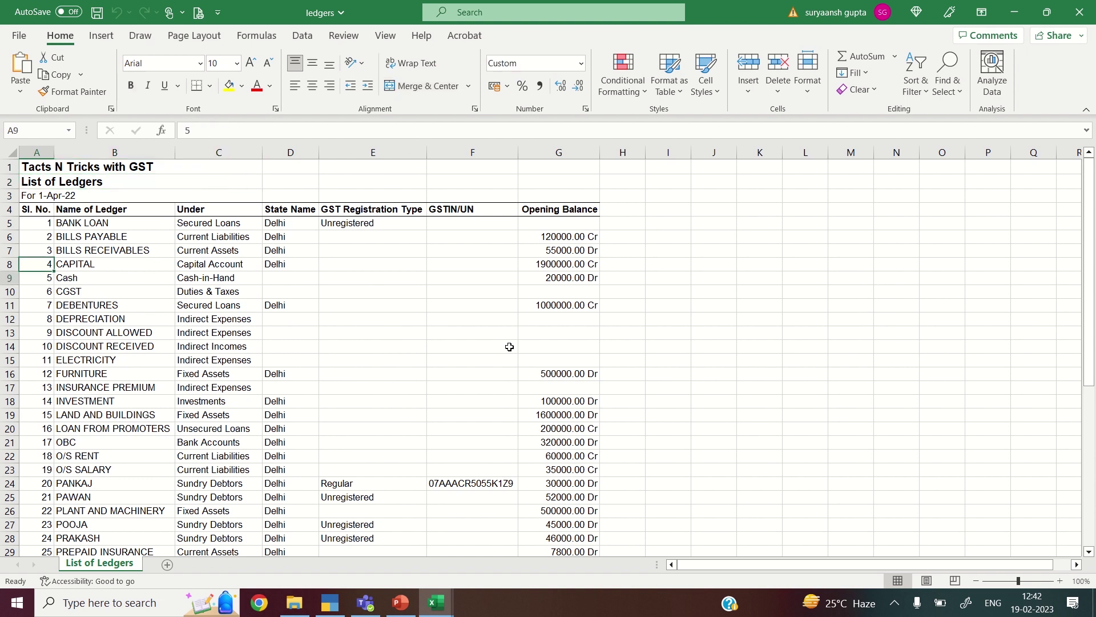
key("Down")
key("Down")
key("Down")
key("Down")
key("Down")
key("Down")
key("Down")
key("Down")
key("Down")
key("Down")
key("Down")
key("Down")
key("Down")
key("Down")
key("Down")
key("Down")
key("Down")
key("Down")
key("Down")
key("Down")
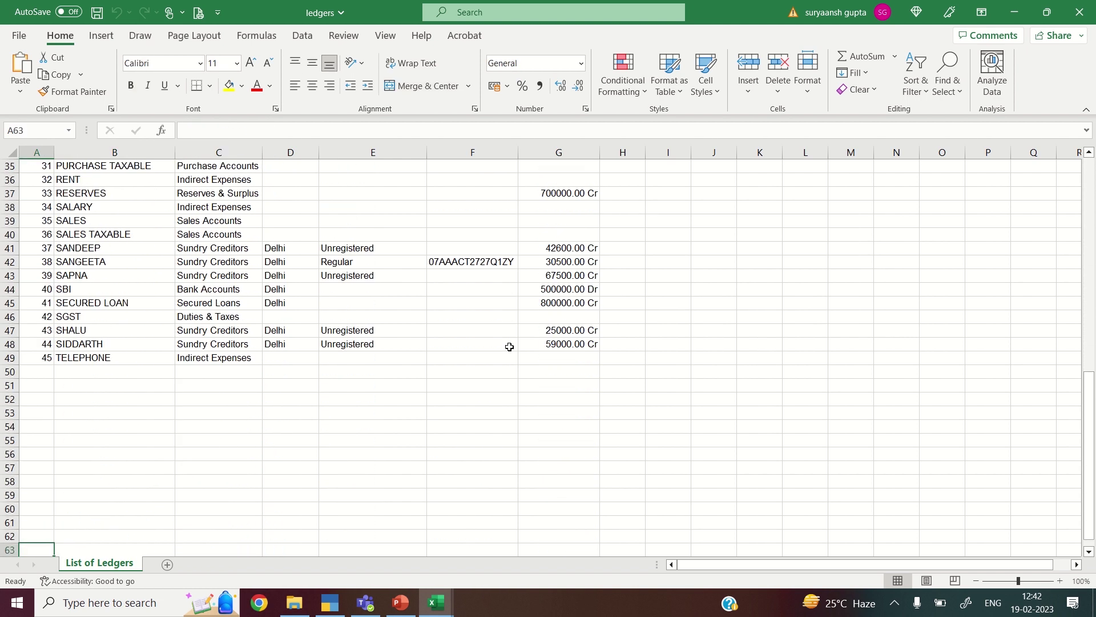
key("Up")
key("Up")
key("Up")
key("Up")
key("Up")
key("Up")
key("Up")
key("Up")
key("Up")
key("Up")
key("Up")
key("Up")
key("Up")
key("Up")
key("Up")
key("Up")
key("Up")
key("Up")
key("Up")
key("Up")
key("Up")
key("Up")
key("Up")
key("Up")
key("Up")
key("Up")
key("Up")
key("Up")
key("Up")
key("Up")
key("Up")
key("Up")
key("Up")
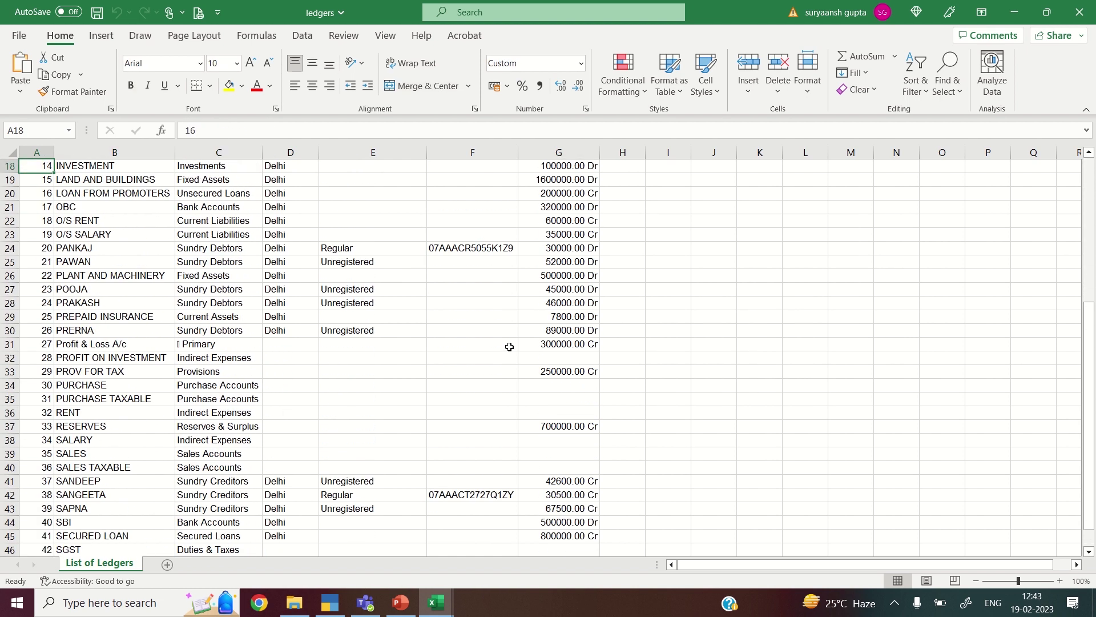
Switch back to TallyPrime, leave the Chart of Accounts and open Display More Reports from the Gateway of Tally
left_click(331, 604)
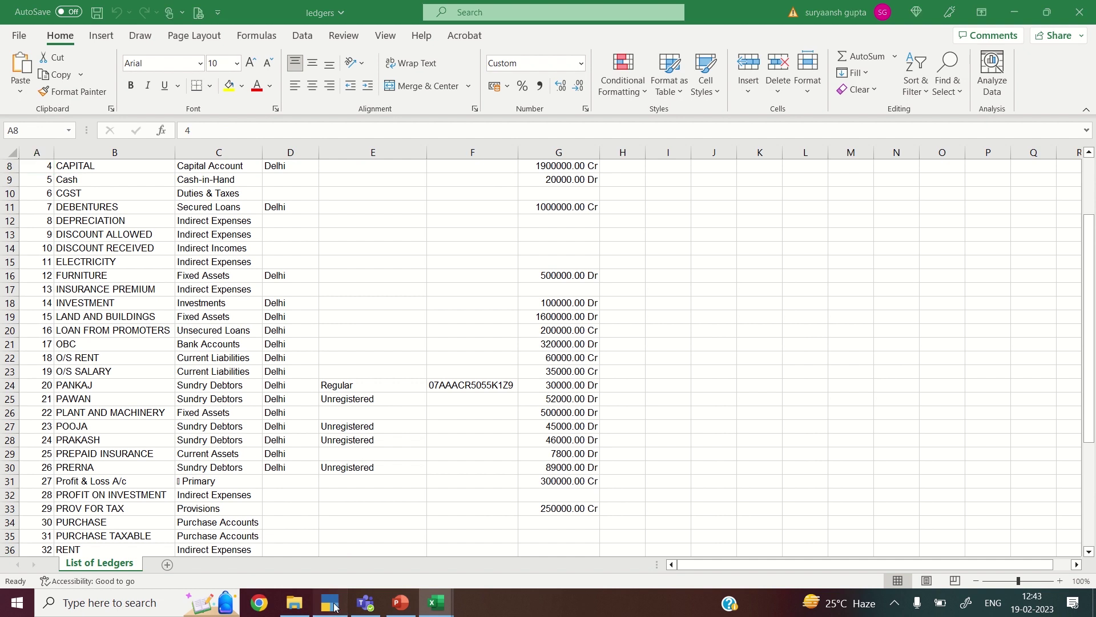
key("Escape")
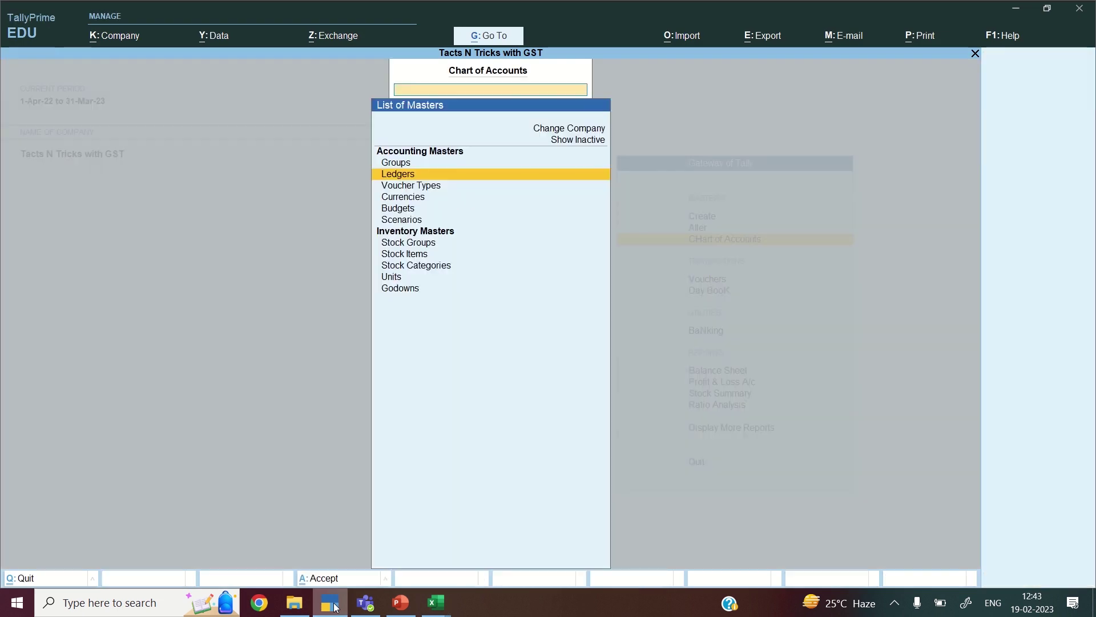
key("Escape")
key("Down")
key("Down")
key("Down")
key("Down")
key("Down")
key("Down")
key("Down")
key("Down")
key("Down")
key("Down")
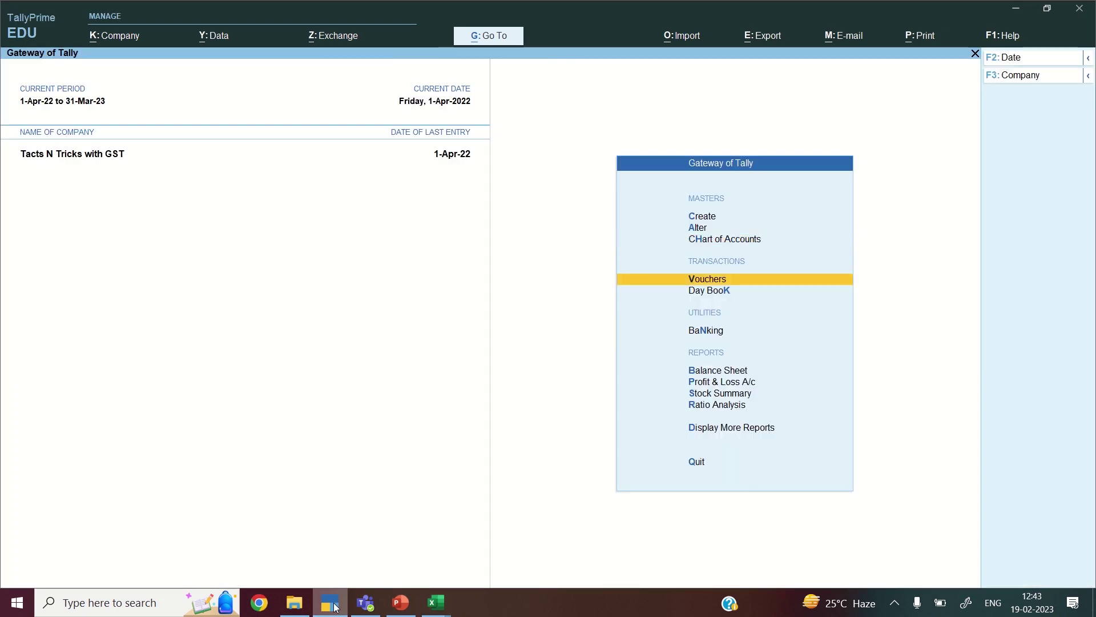
key("Up")
key("Up")
key("Up")
key("Up")
key("Down")
key("Down")
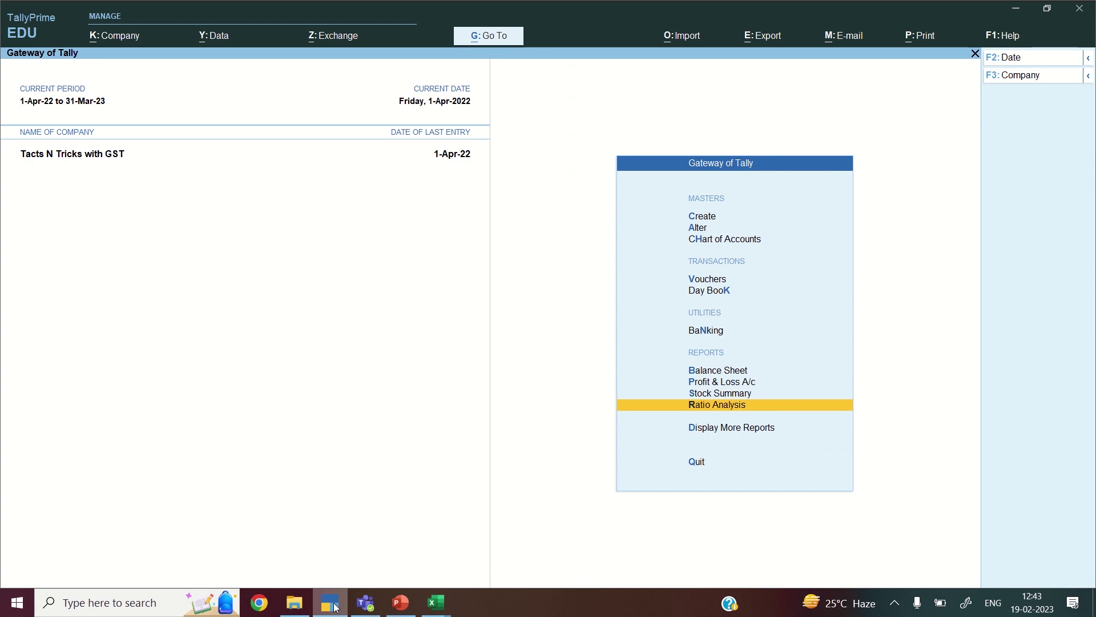
key("Return")
Open the GSTR-3B return from the GST Reports
key("Down")
key("Down")
key("Down")
key("Down")
key("Down")
key("Down")
key("Down")
key("Down")
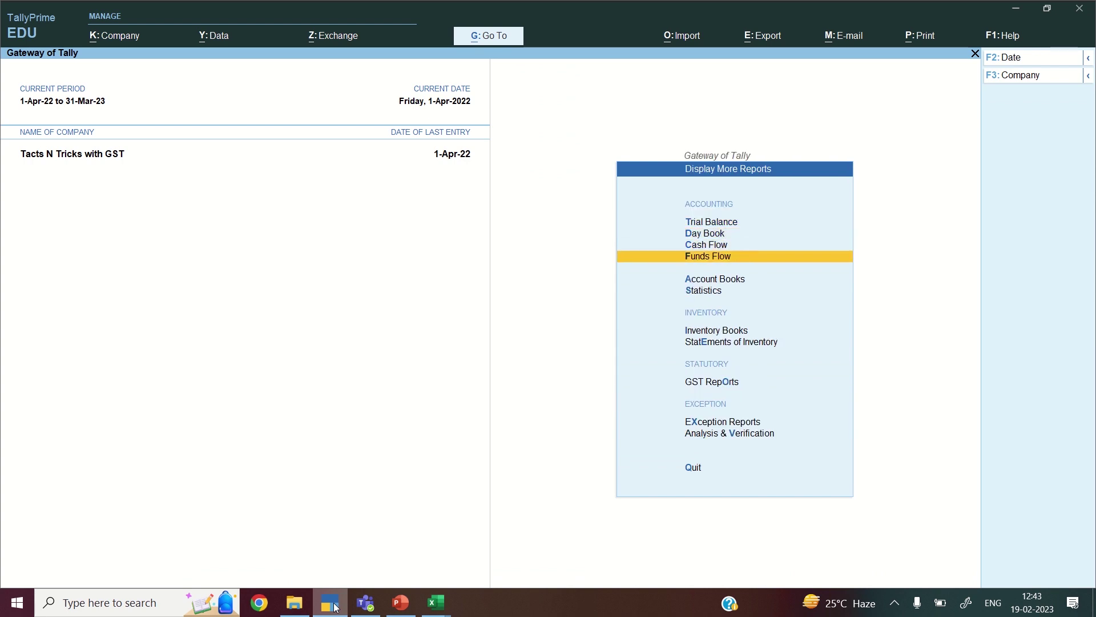
key("Return")
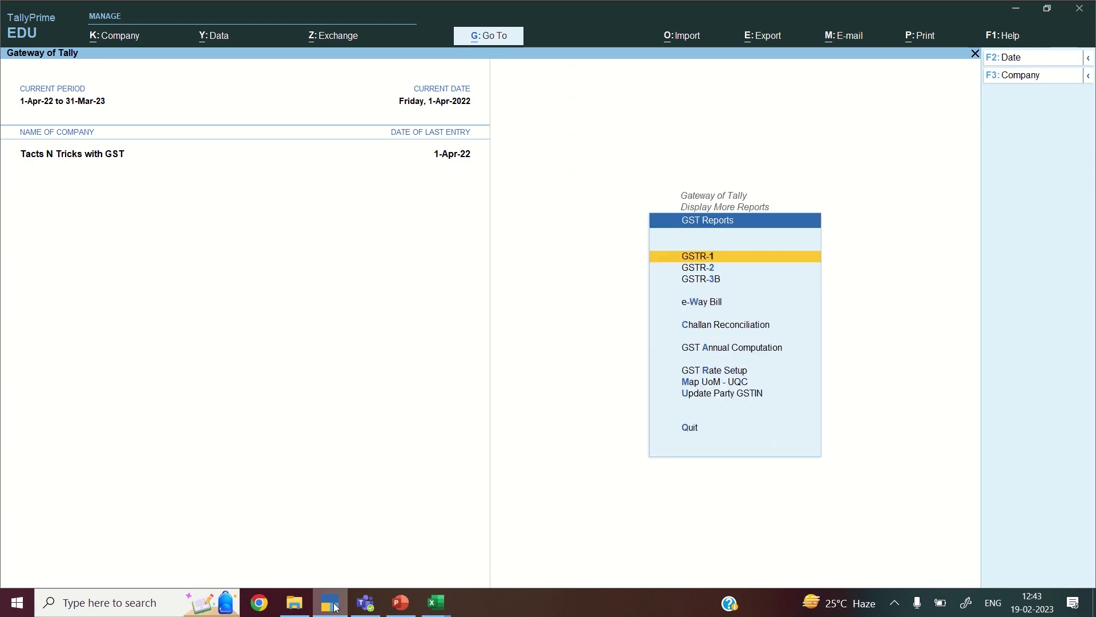
key("Down")
key("Down")
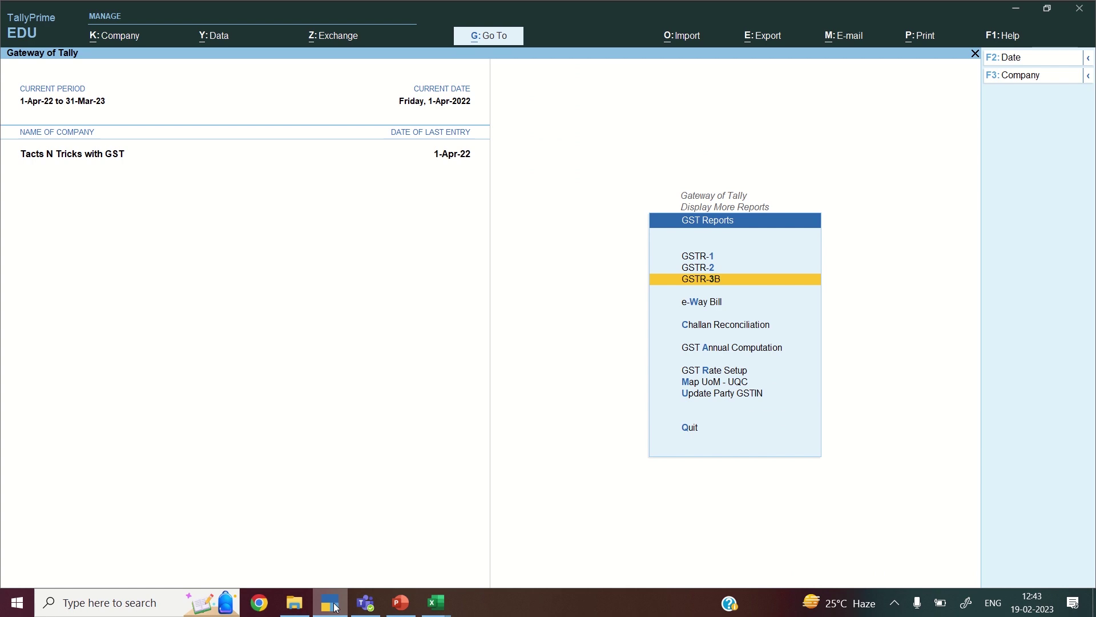
key("Return")
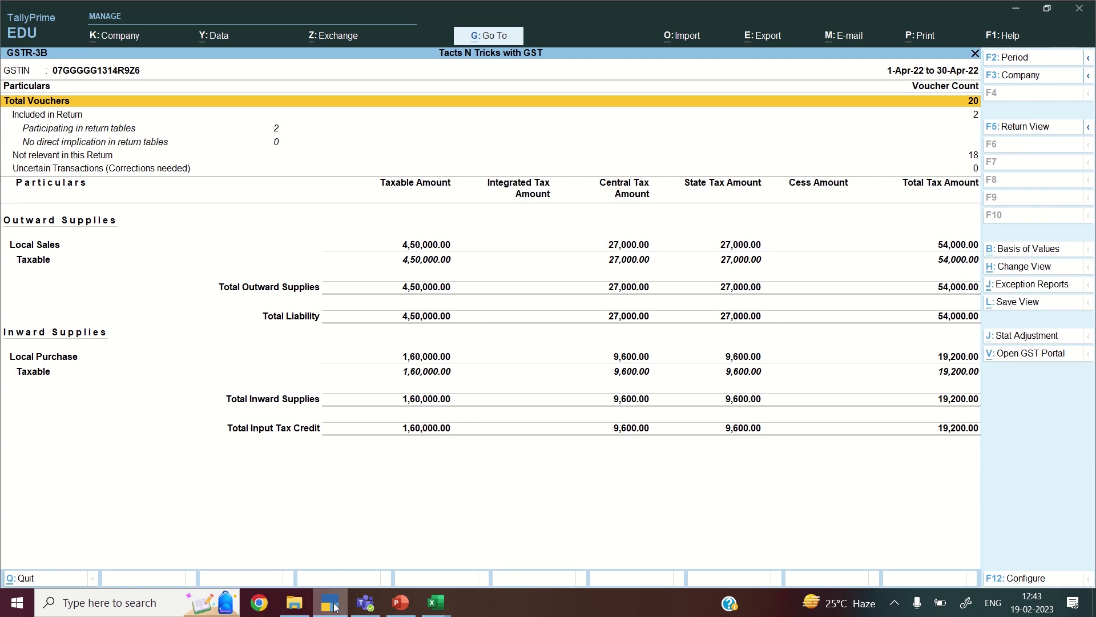
Start exporting the current GSTR-3B report for 1-Apr-22 to 30-Apr-22
key("Down")
key("Down")
key("Down")
key("Down")
key("Down")
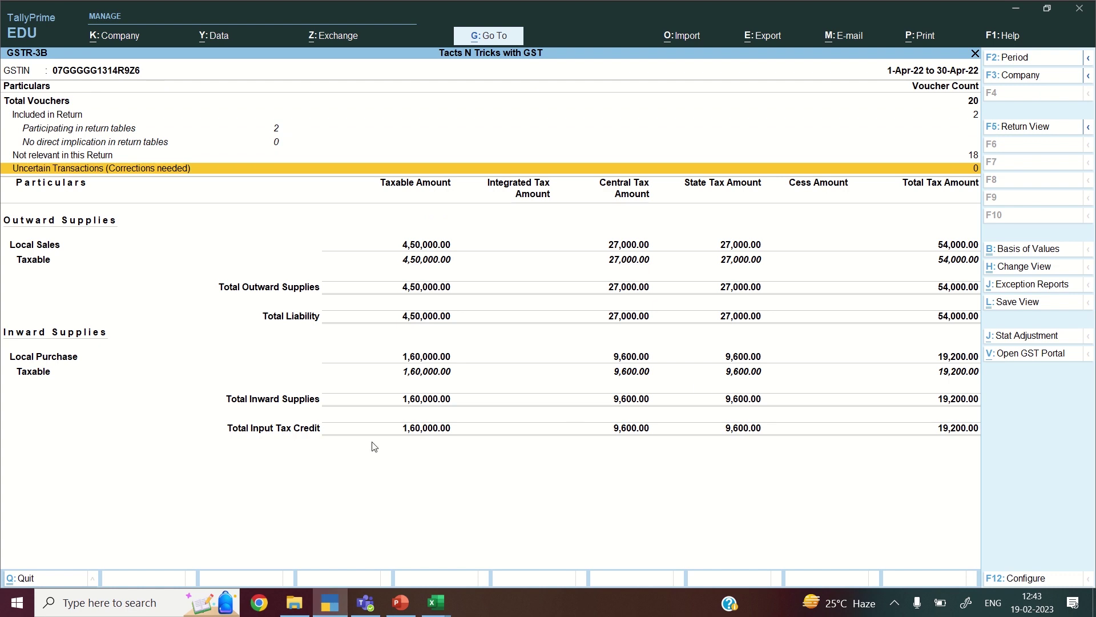
left_click(754, 41)
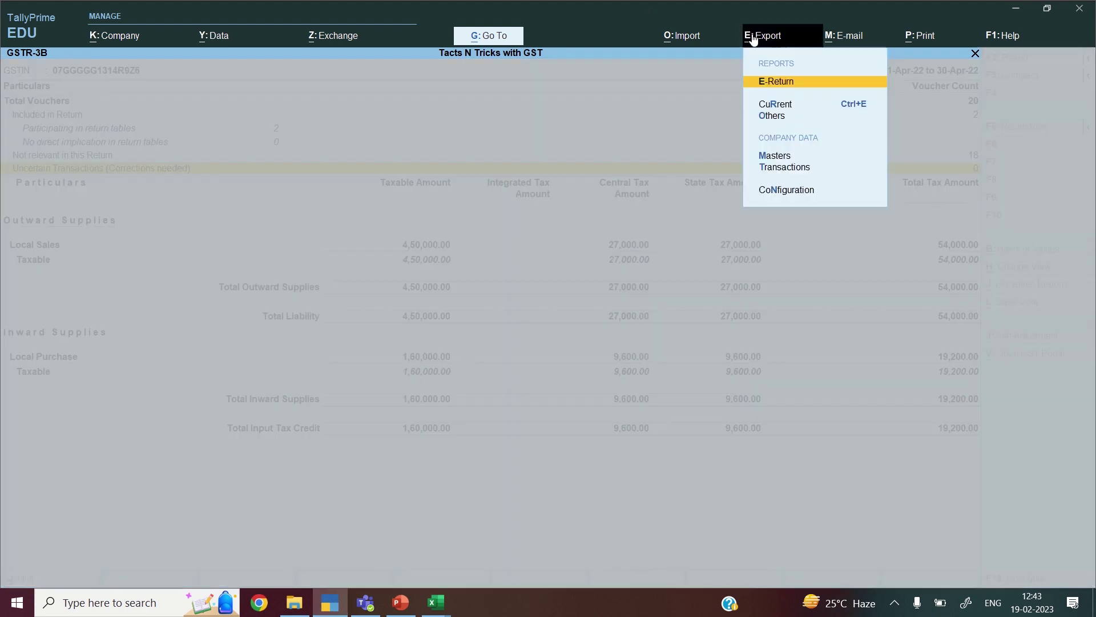
key("Down")
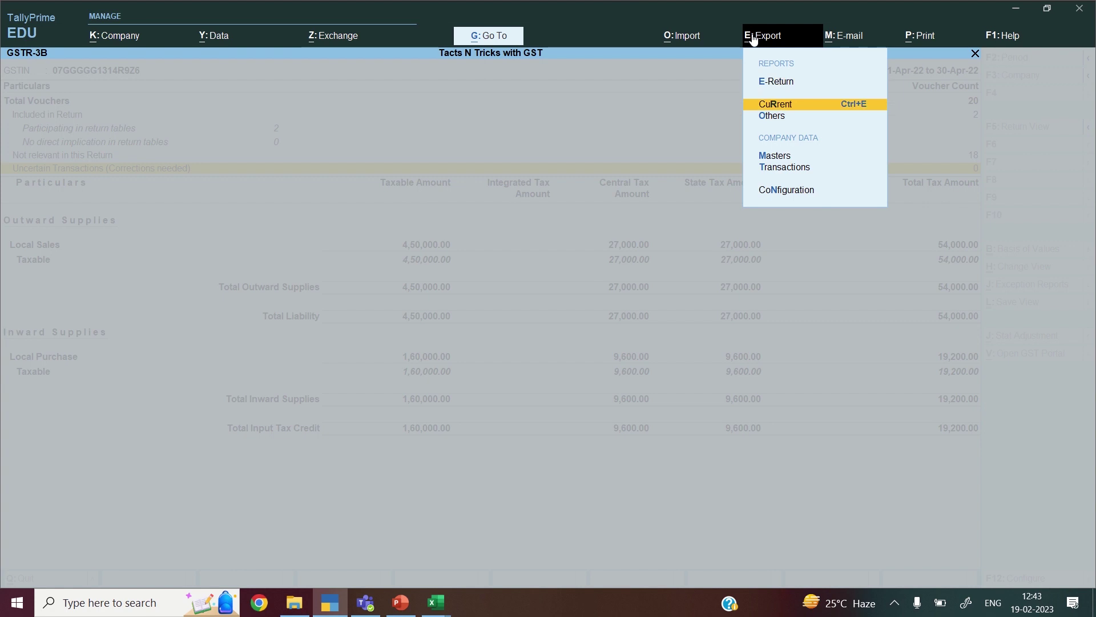
key("Return")
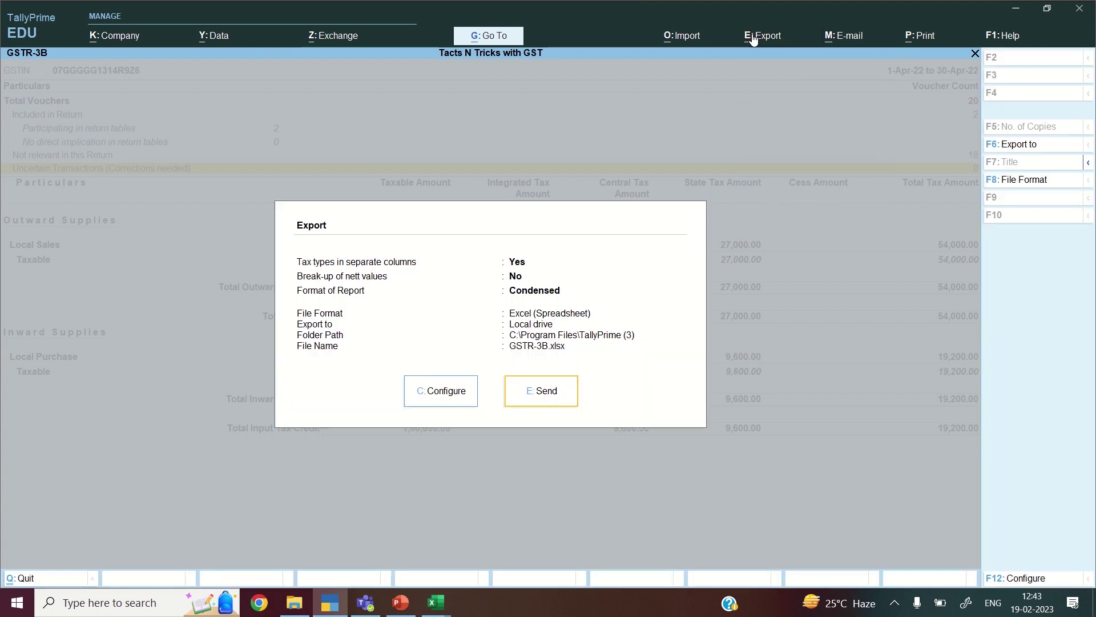
Edit the Folder Path in the export configuration and browse from the drive list to the Desktop folder
key("c")
key("Down")
key("Down")
key("Down")
key("Down")
key("Down")
key("Down")
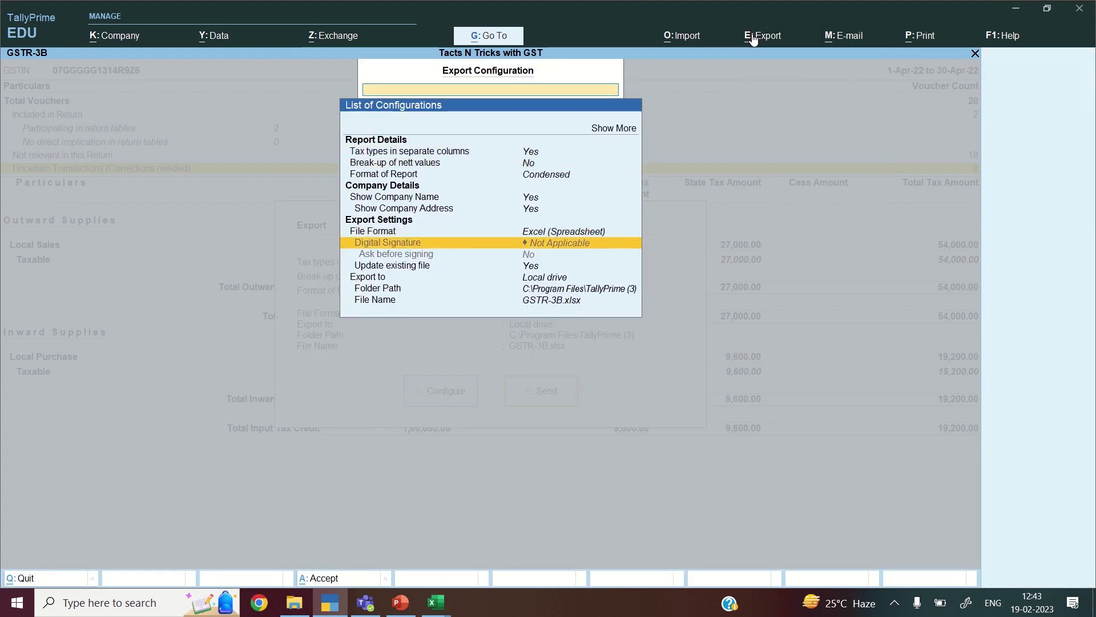
key("Down")
key("Down")
key("Down")
key("Return")
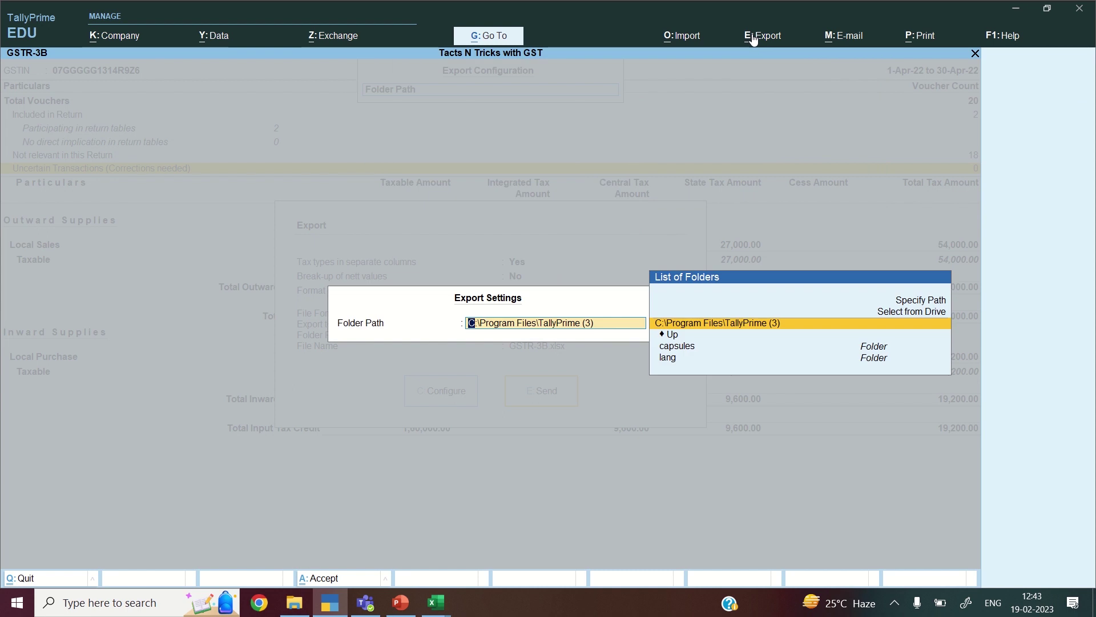
key("Up")
key("Return")
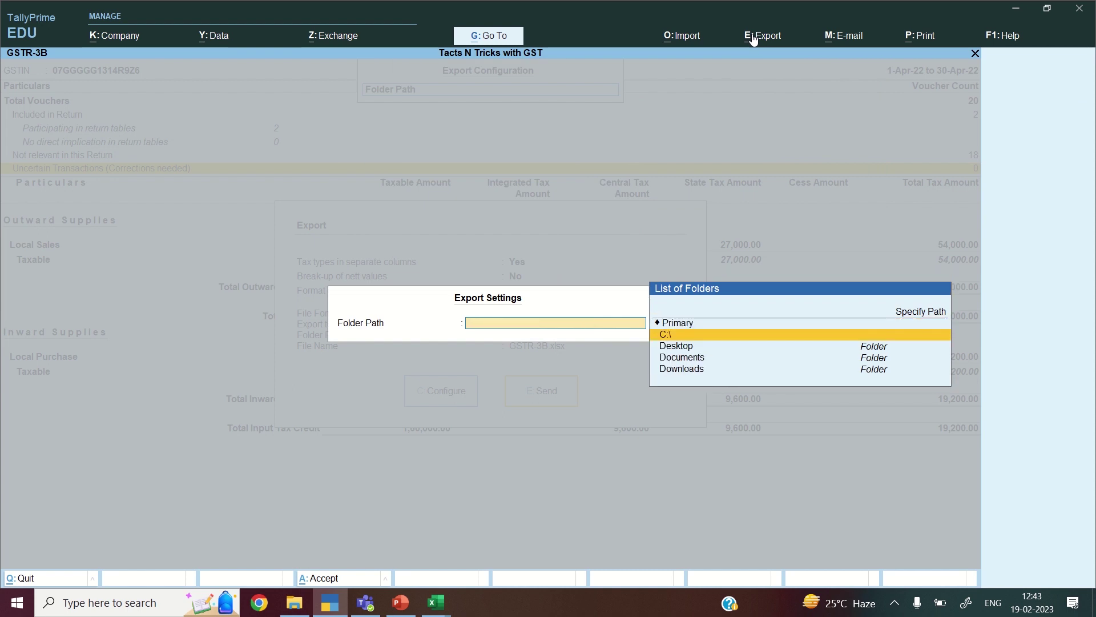
key("Down")
key("Return")
Choose the desktop's Tally Files folder as the export folder path
key("Down")
key("Down")
key("Down")
key("Down")
key("Down")
key("Down")
key("Down")
key("Down")
key("Down")
key("Down")
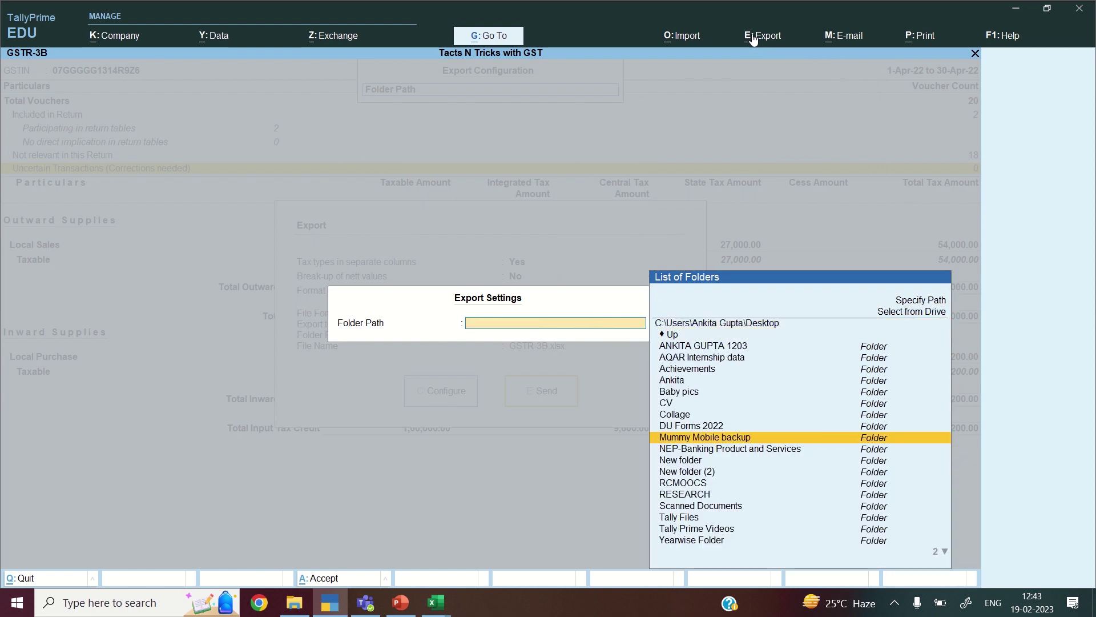
key("Down")
key("Down")
key("Down")
key("Down")
key("Down")
key("Down")
key("Down")
key("Return")
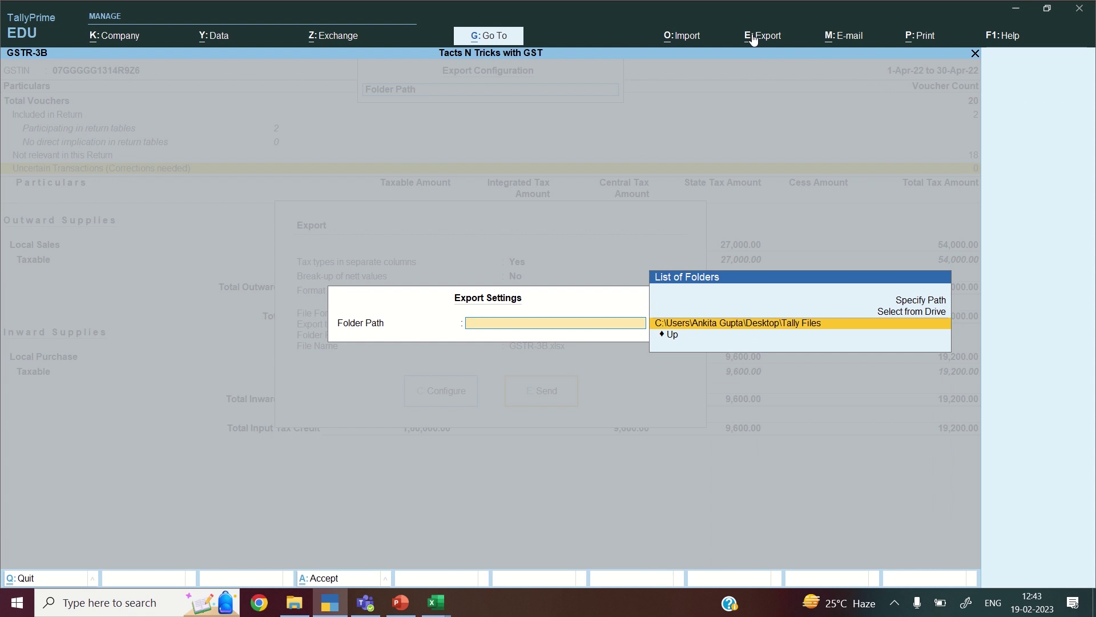
key("Return")
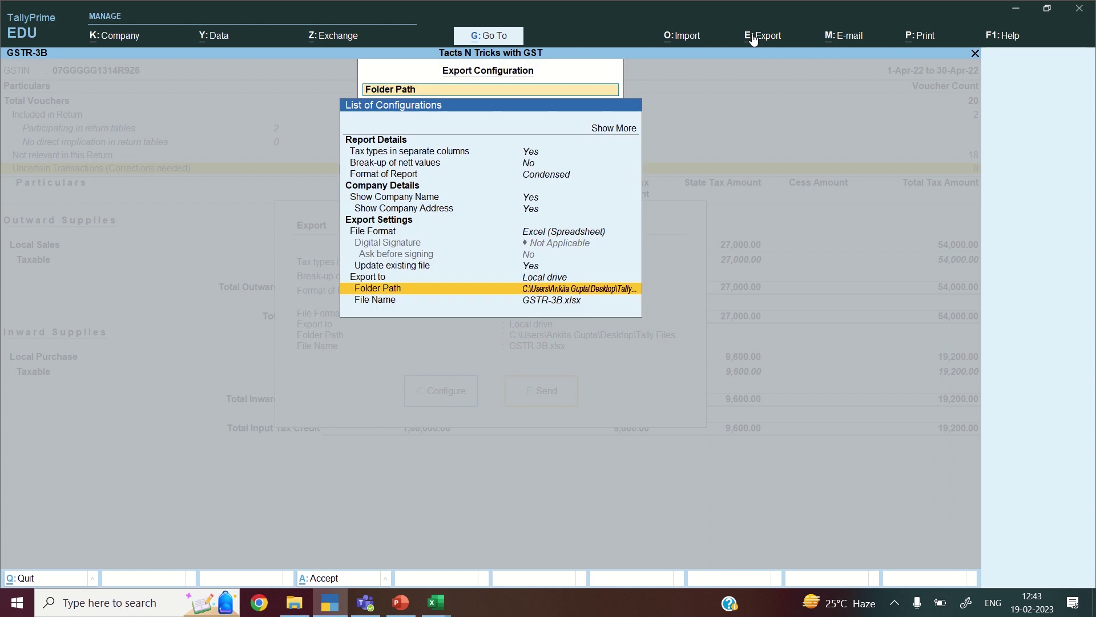
Accept the configuration, send GSTR-3B to Excel and switch to the exported workbook
key("ctrl+a")
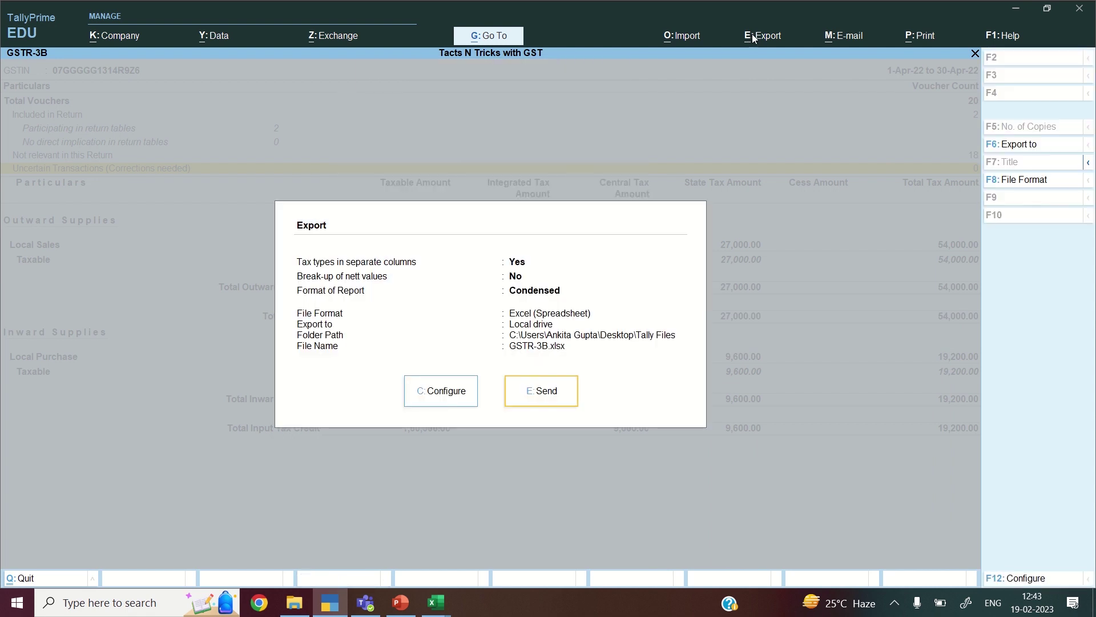
key("Return")
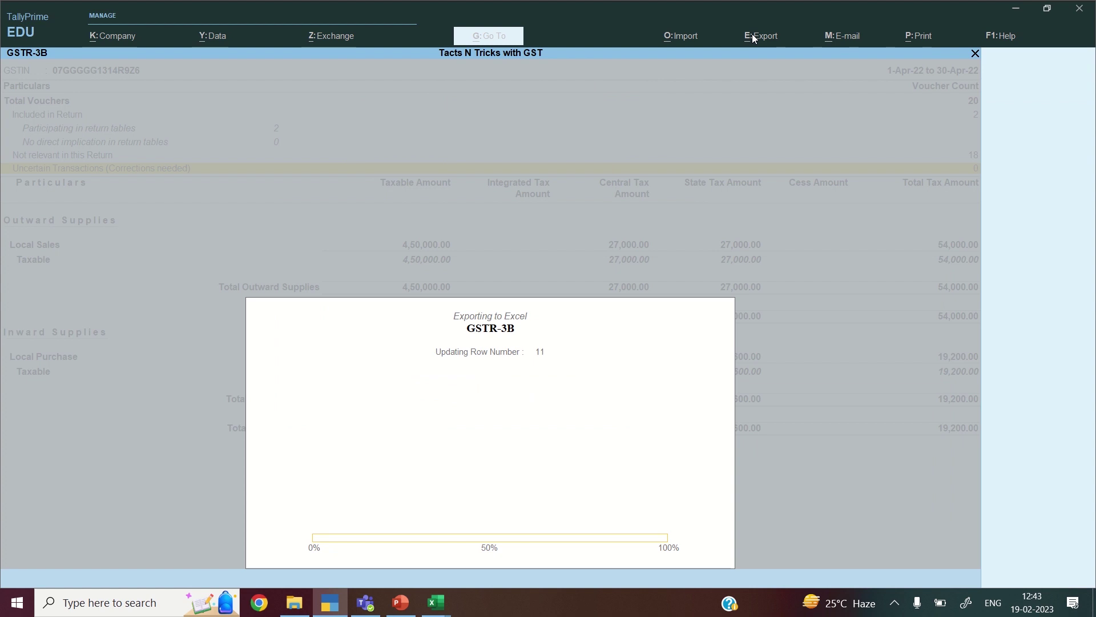
key("alt+Tab")
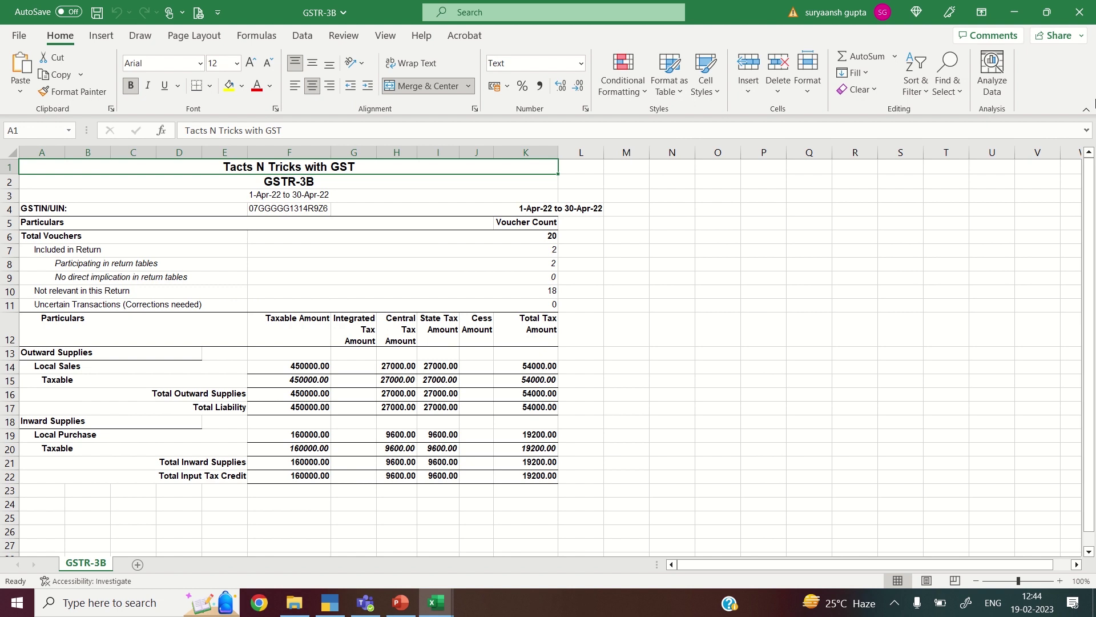
Close the exported GSTR-3B and ledgers workbooks along with the remaining open Excel windows
left_click(1079, 13)
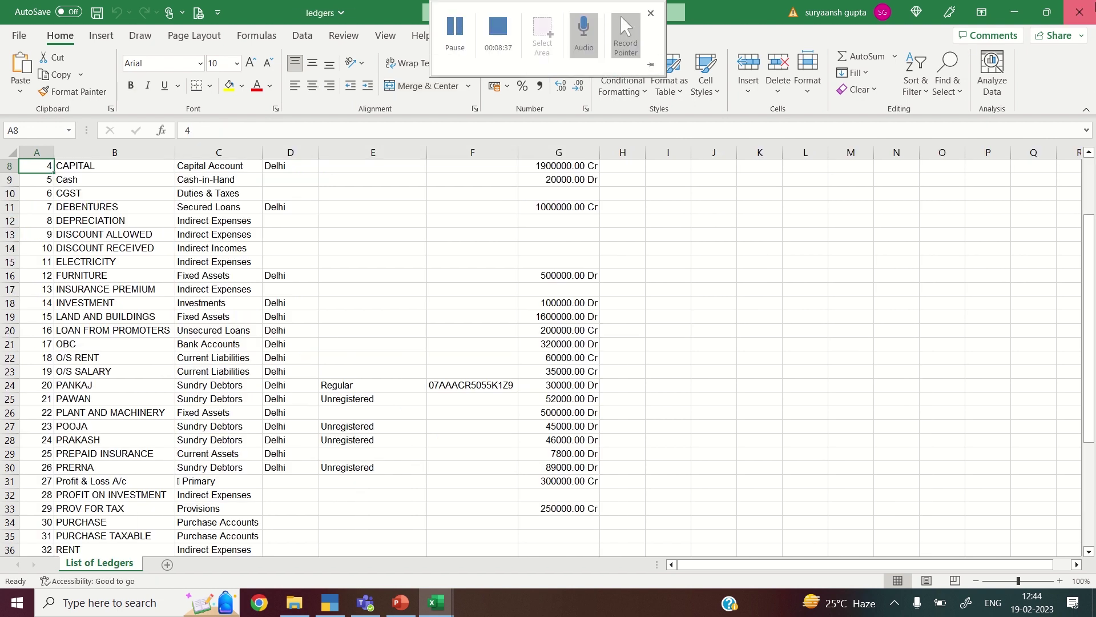
left_click(1079, 13)
left_click(1079, 12)
left_click(1079, 12)
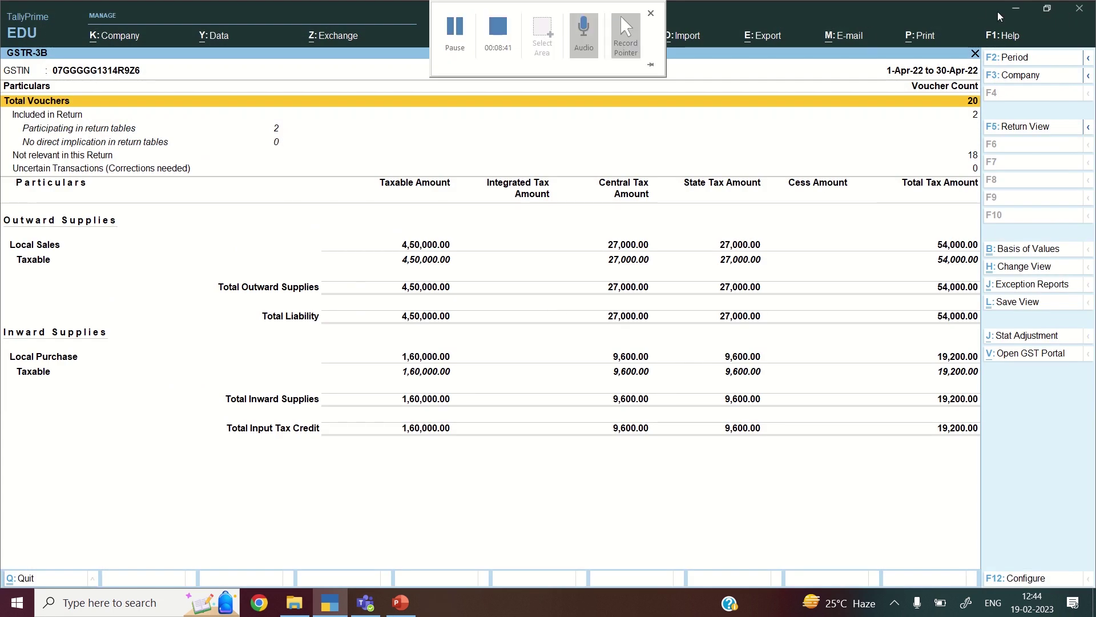
Minimise TallyPrime, check the exported files in the desktop's Tally Files folder and close the folder window
left_click(1030, 15)
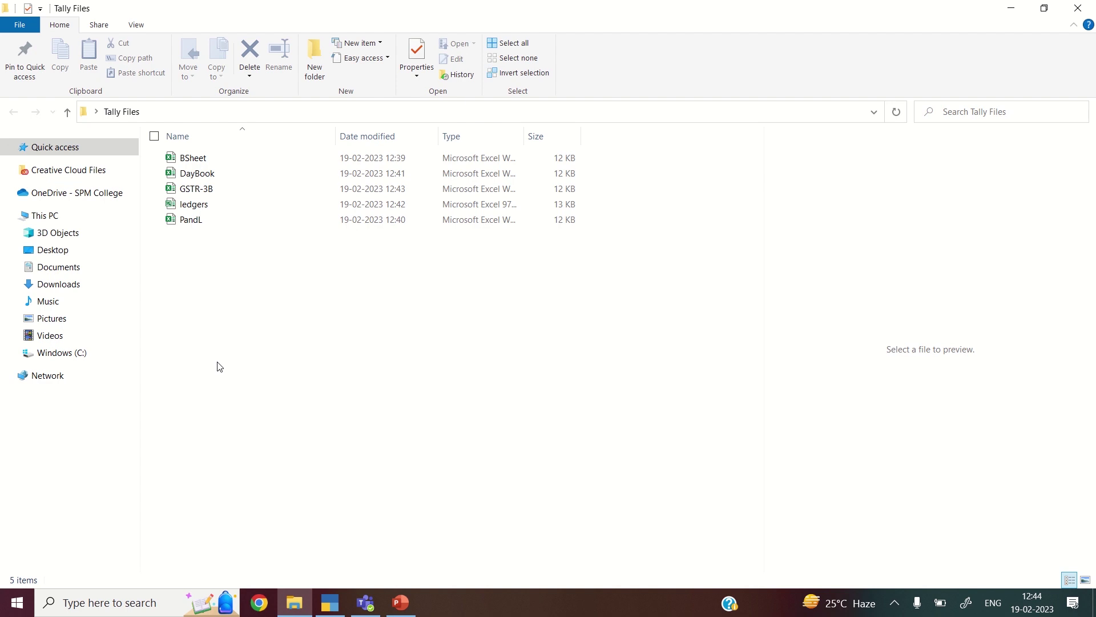
left_click(1093, 11)
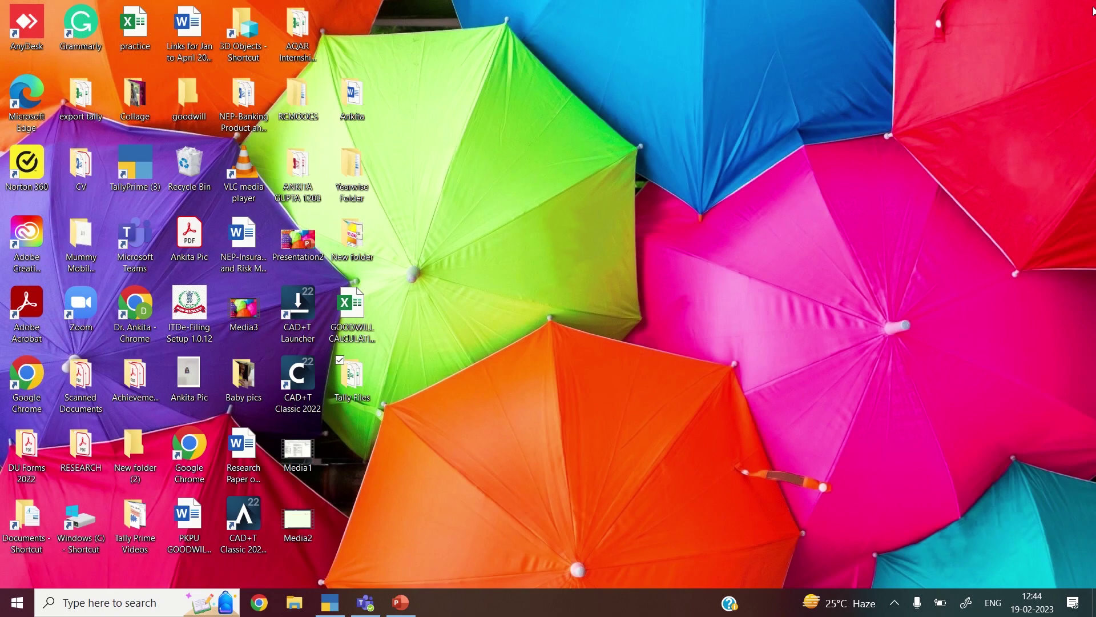
double_click(366, 393)
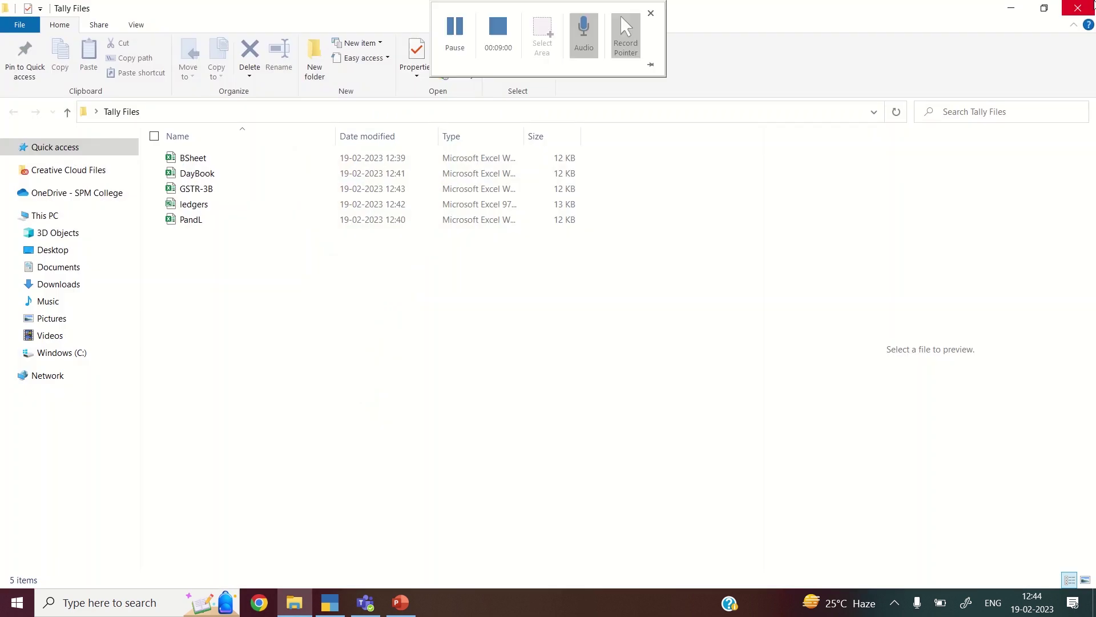
left_click(1079, 8)
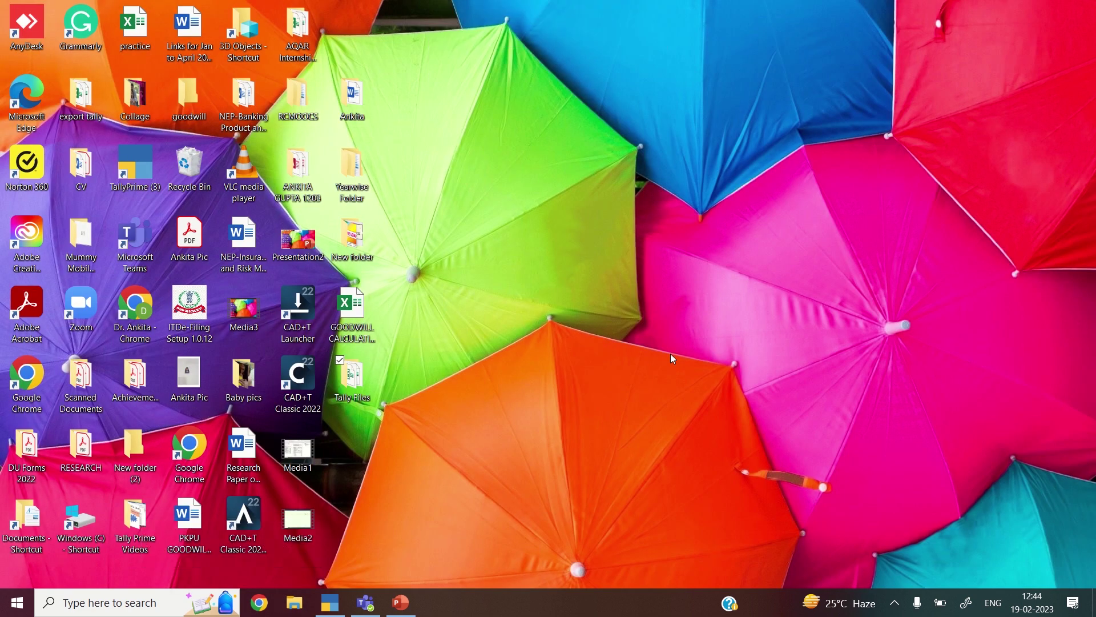